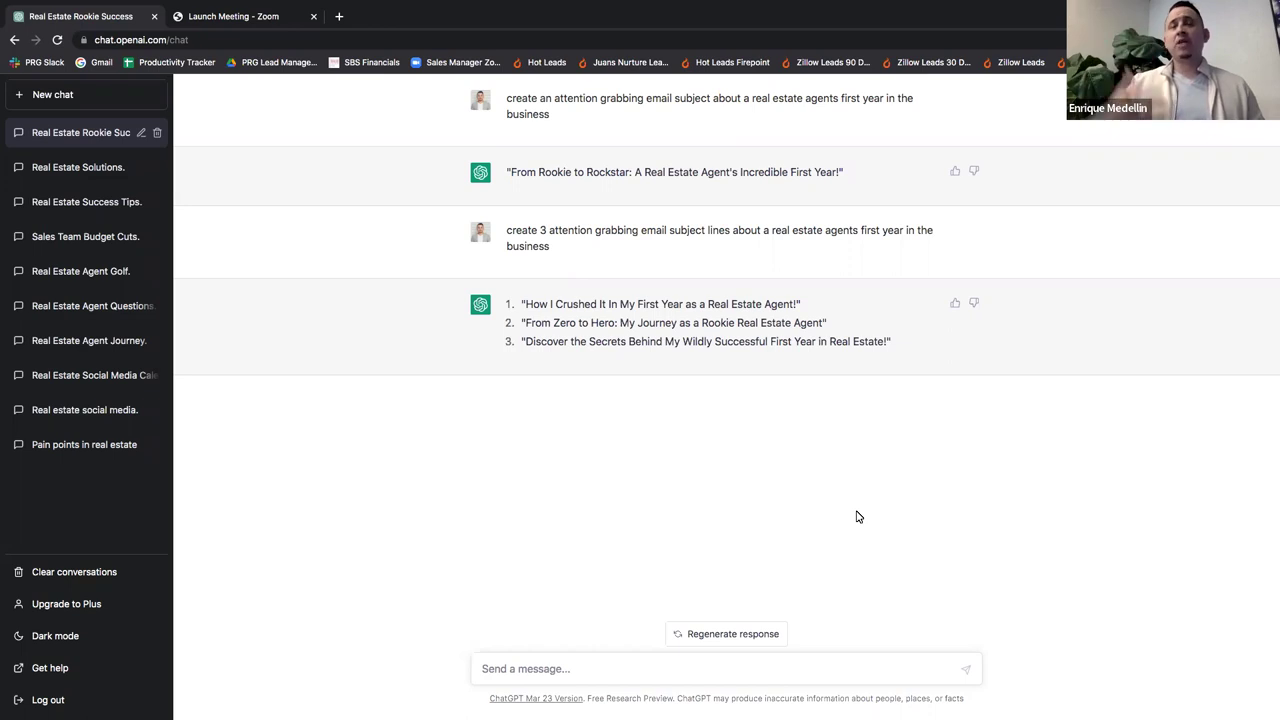
Begin a new chat message with "I am a real estate expert who creates social media content.".
{"action": "left_click", "coordinate": [666, 672]}
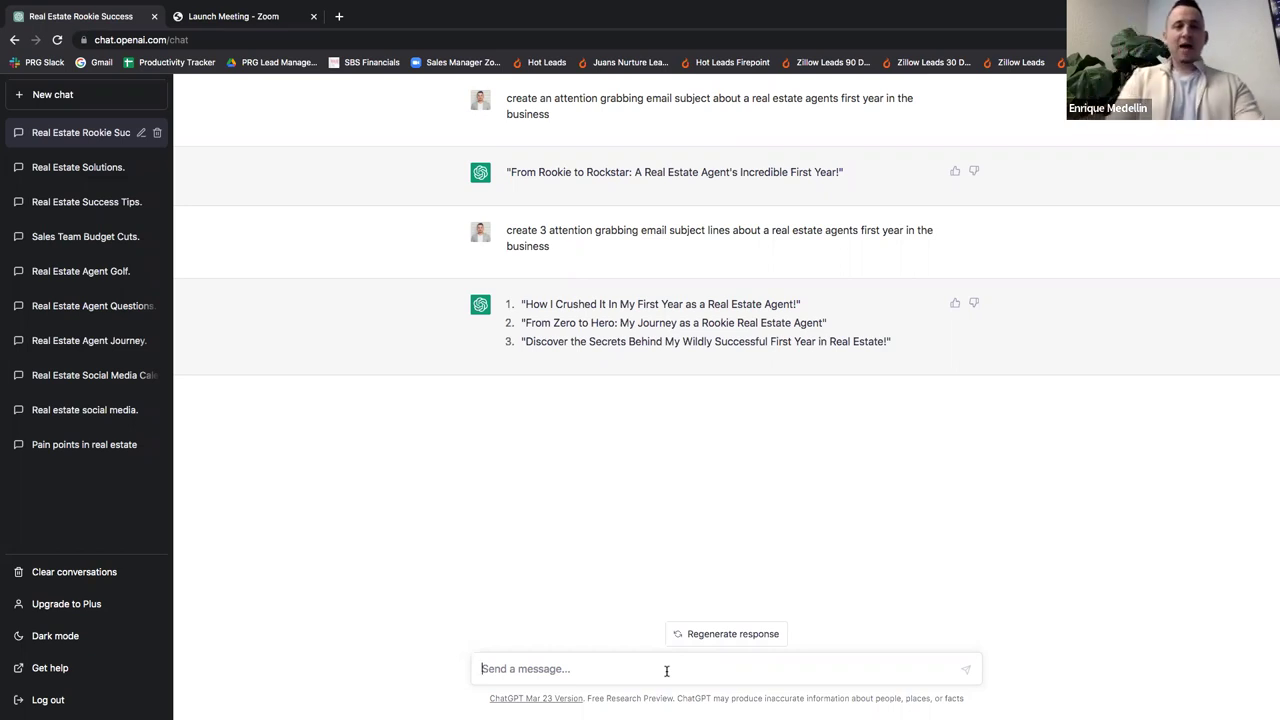
{"action": "type", "text": "I am a"}
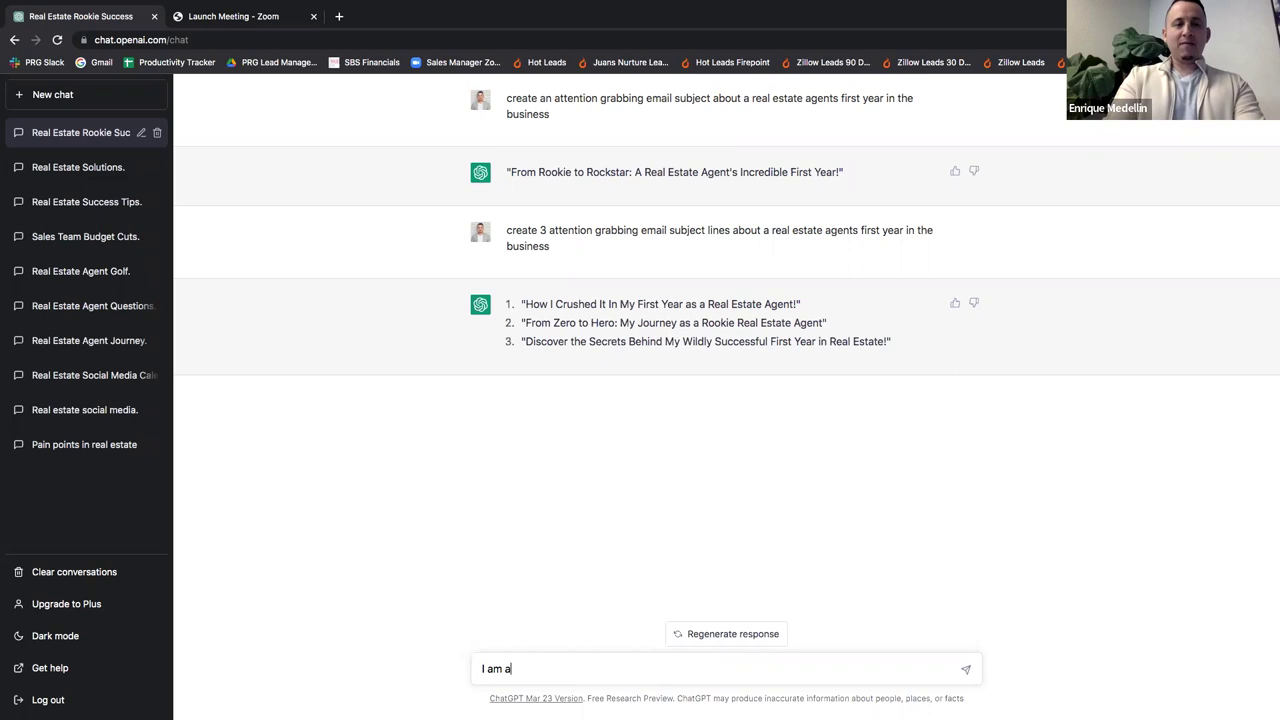
{"action": "type", "text": " real e"}
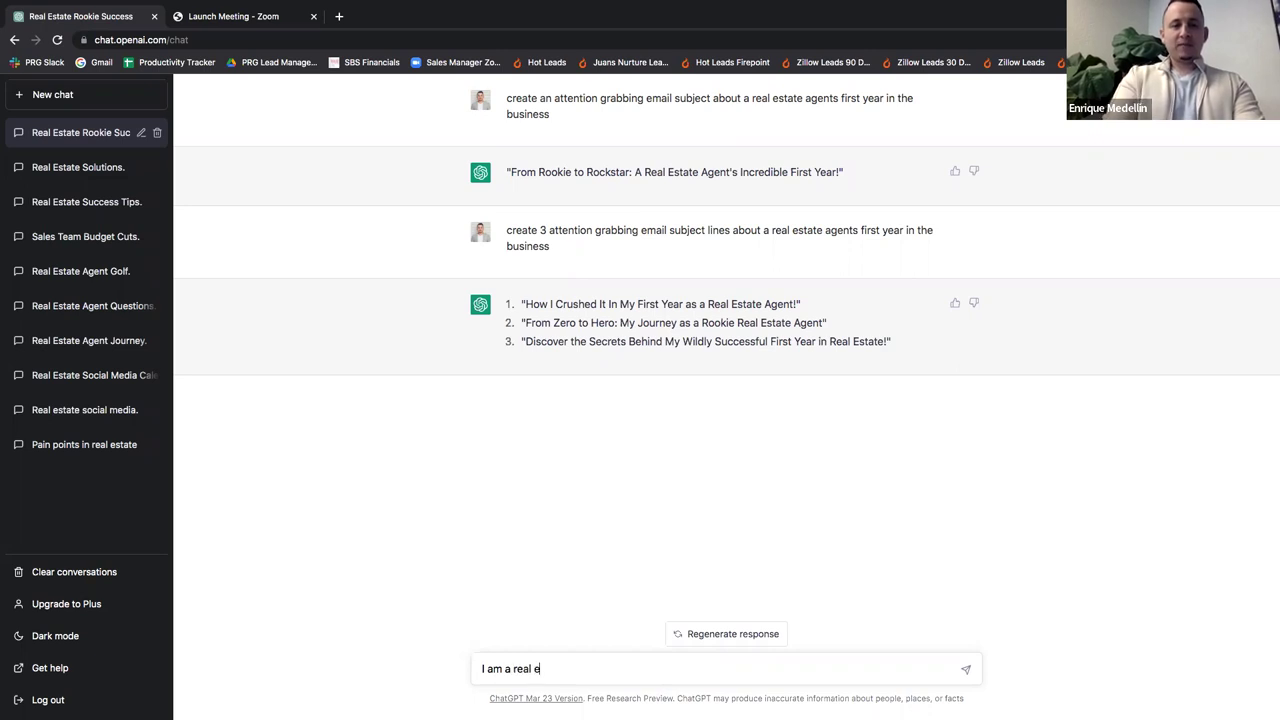
{"action": "type", "text": "state expert"}
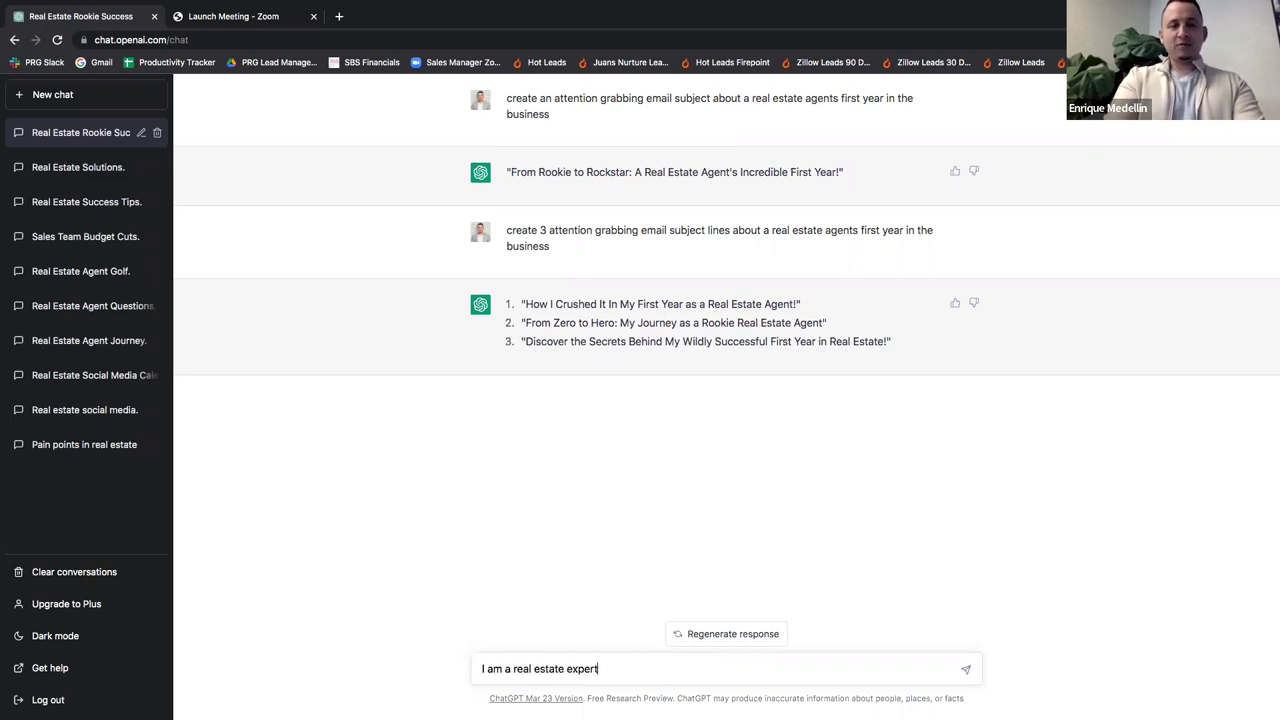
{"action": "type", "text": " who creates"}
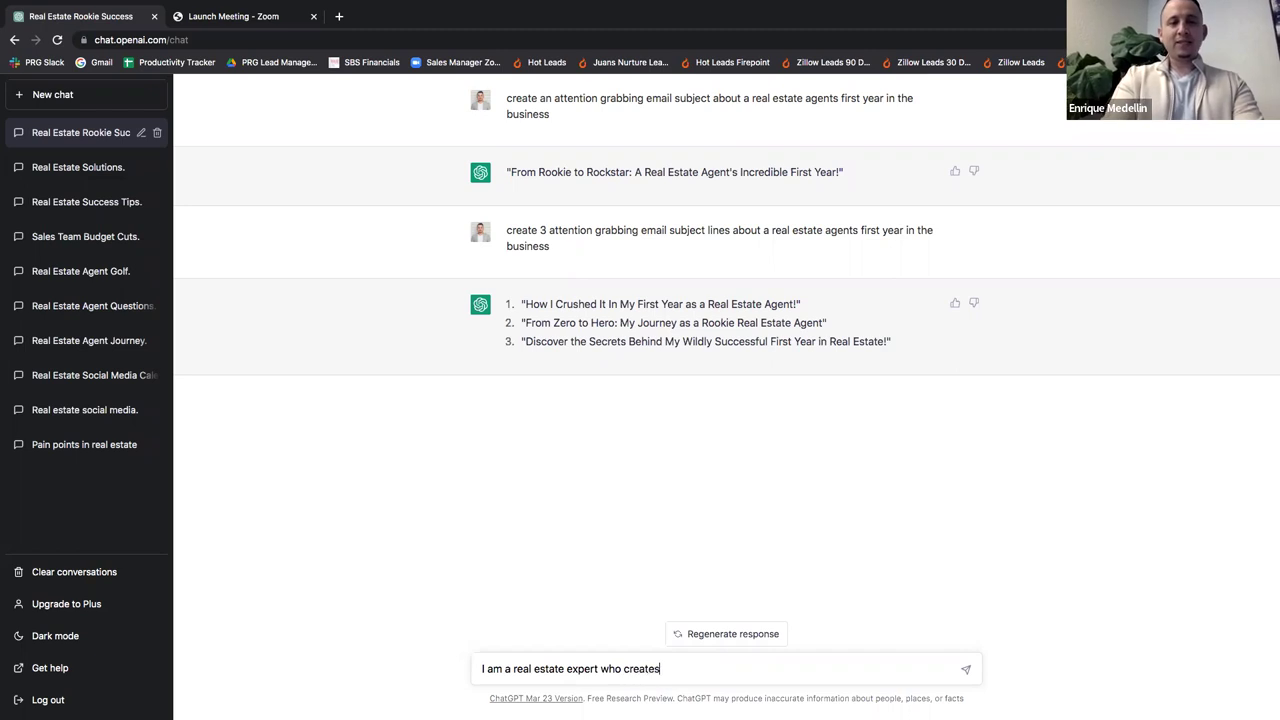
{"action": "type", "text": " social media "}
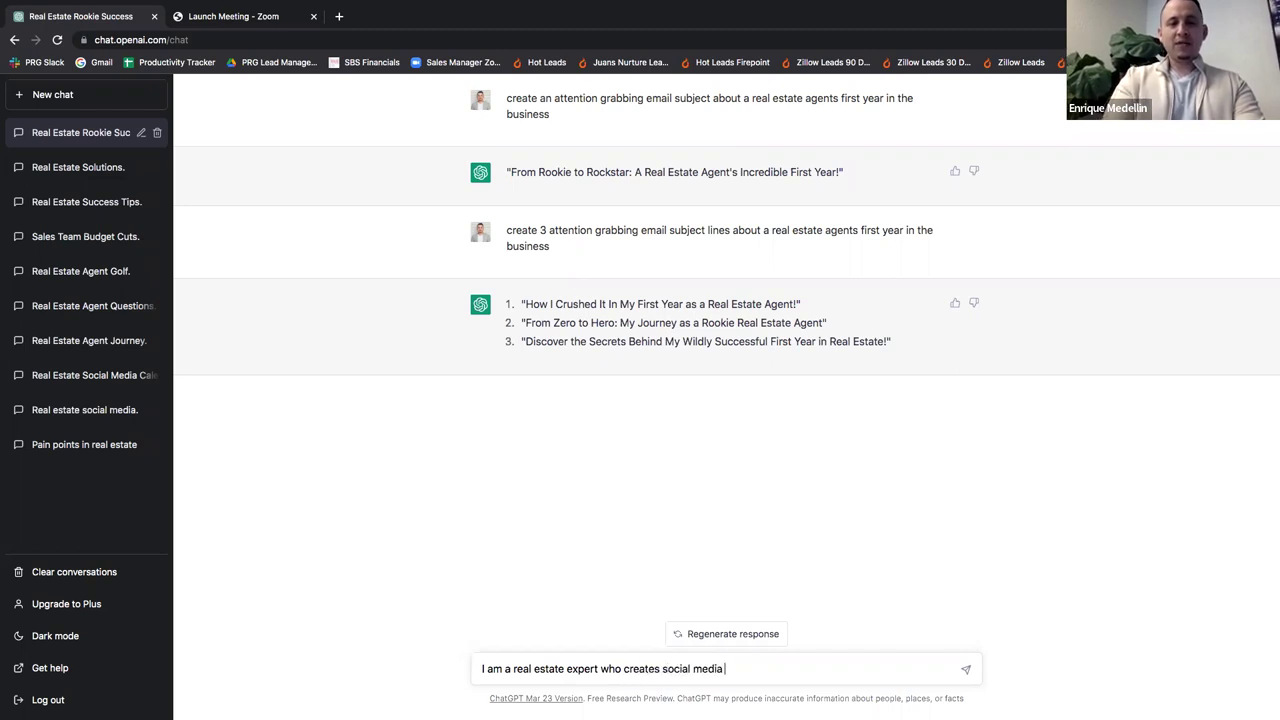
{"action": "type", "text": "content."}
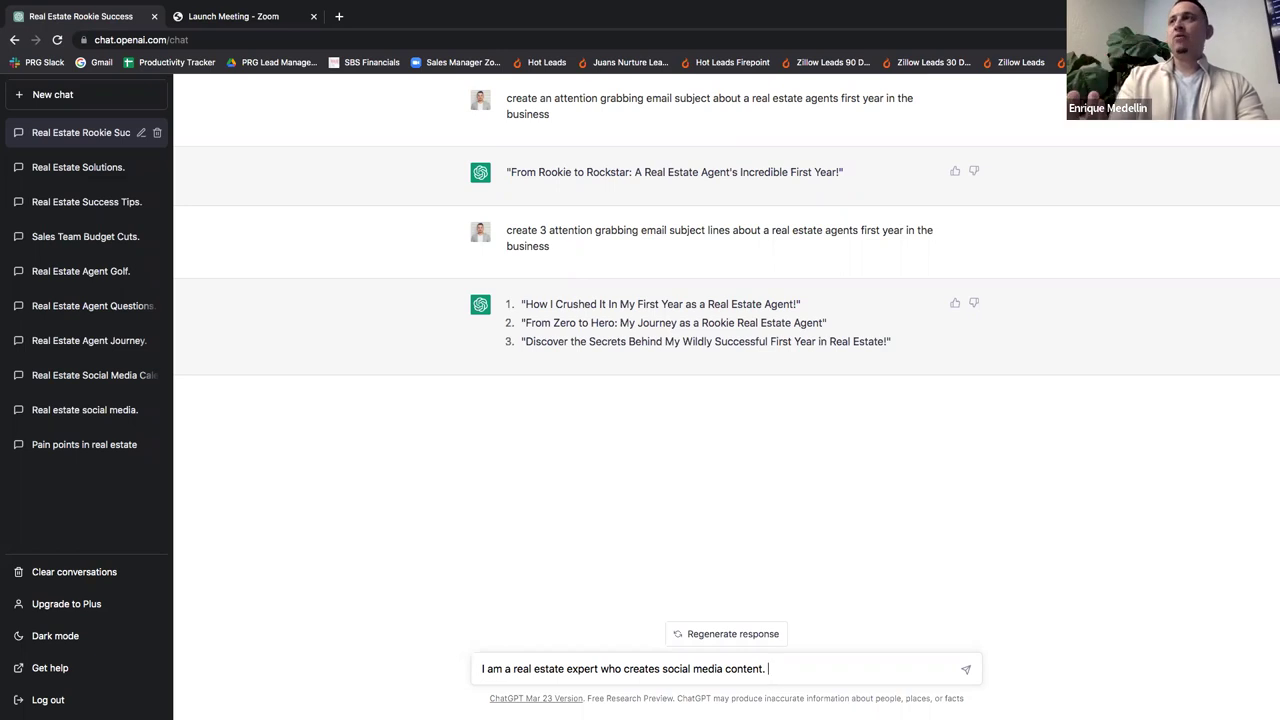
Add the request "Create a short social media video script" to the message, correcting typing mistakes.
{"action": "type", "text": "Create a "}
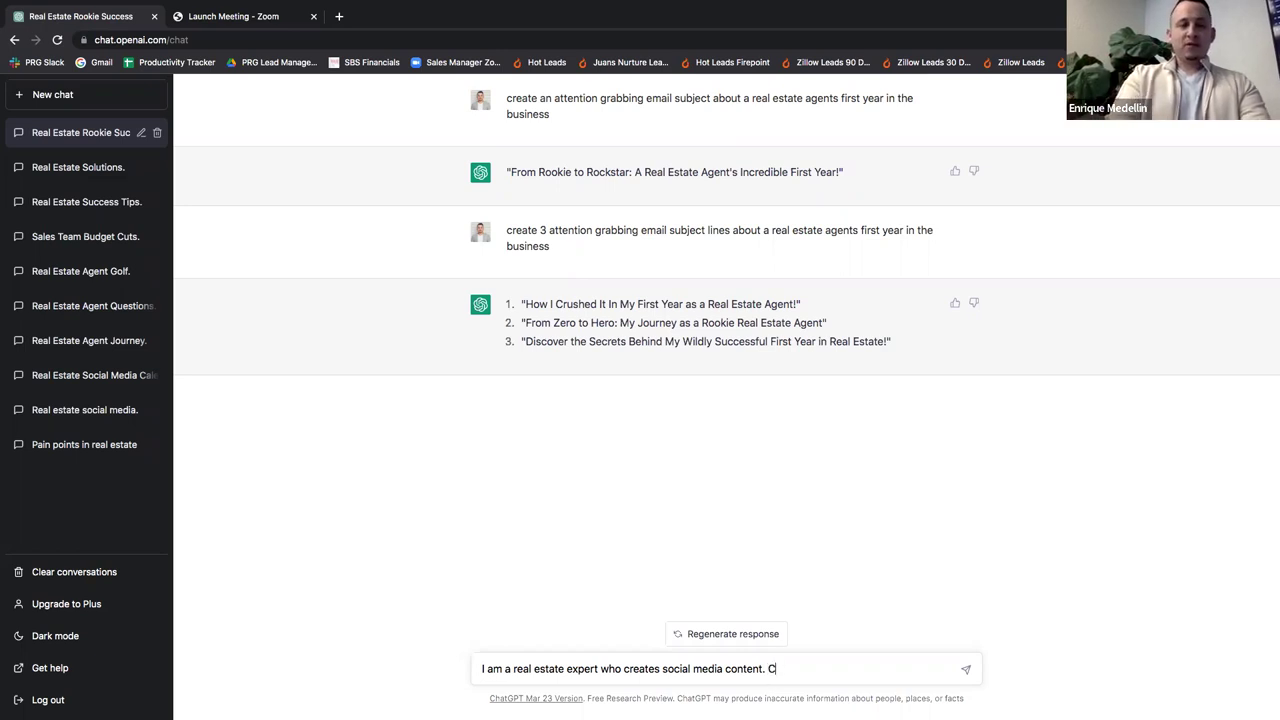
{"action": "type", "text": "video"}
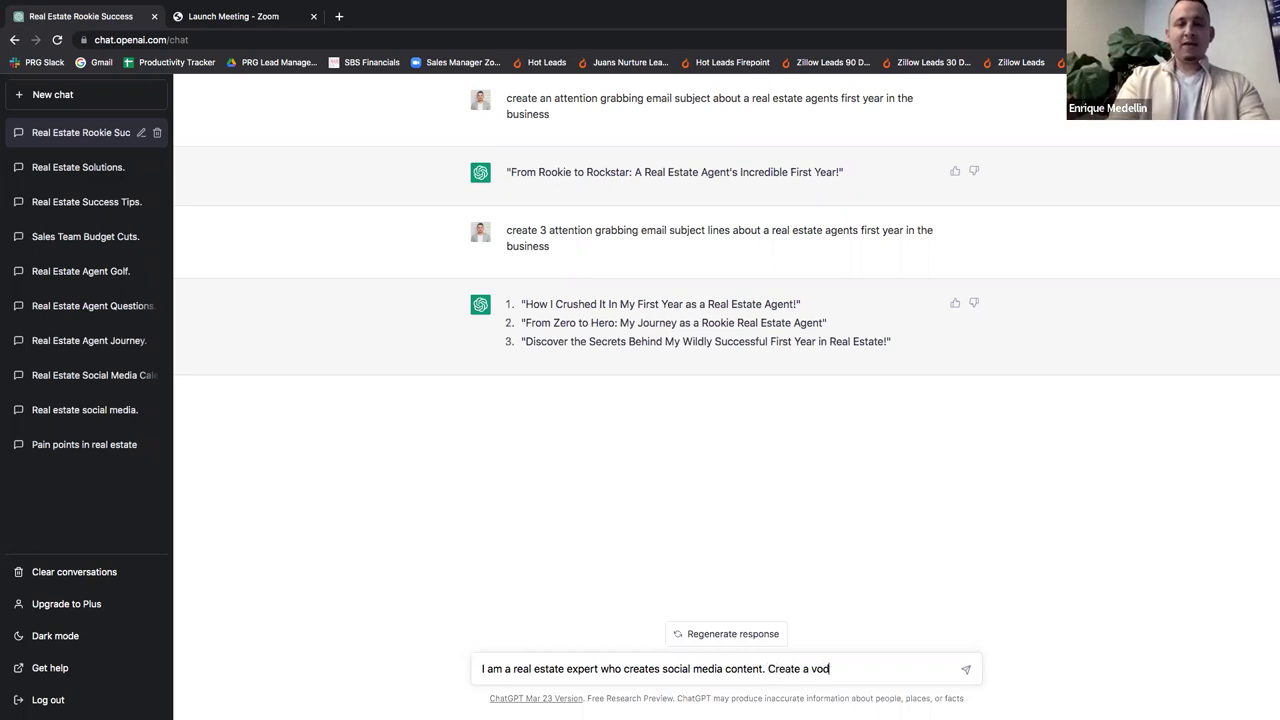
{"action": "key", "text": "BackSpace"}
{"action": "key", "text": "BackSpace"}
{"action": "key", "text": "BackSpace"}
{"action": "key", "text": "BackSpace"}
{"action": "type", "text": "o"}
{"action": "key", "text": "BackSpace"}
{"action": "key", "text": "BackSpace"}
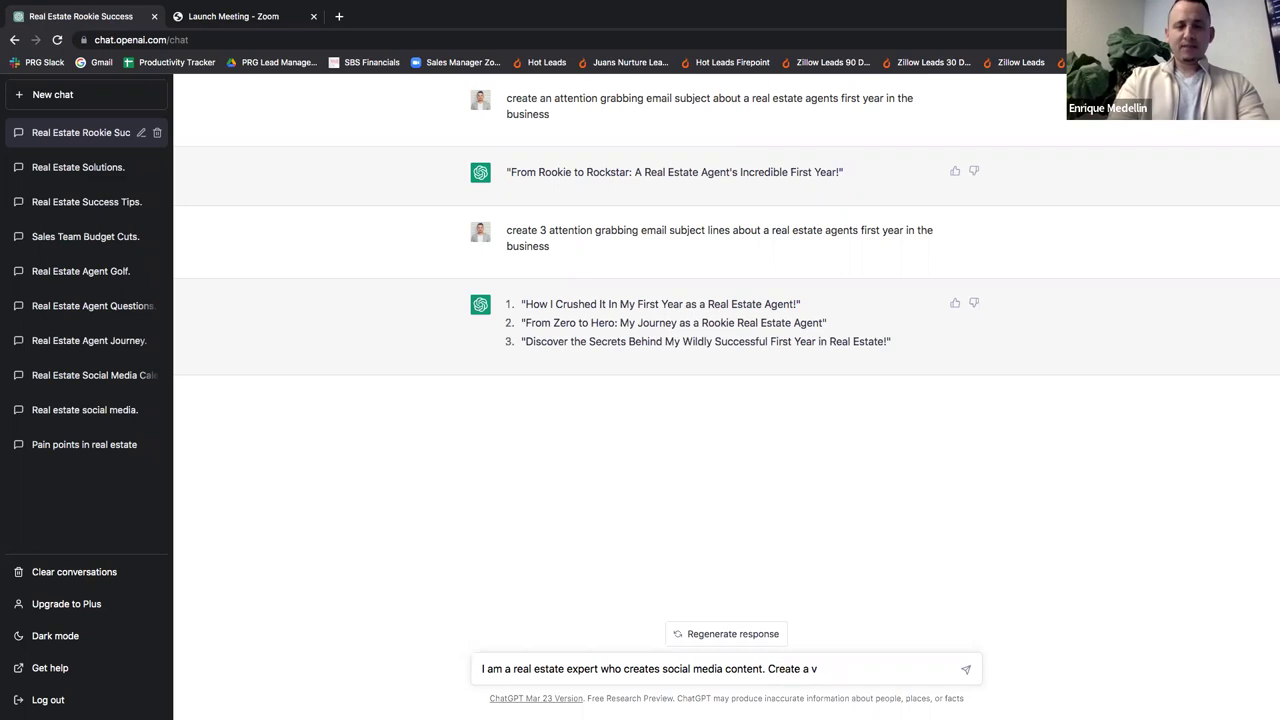
{"action": "type", "text": "social"}
{"action": "key", "text": "BackSpace"}
{"action": "key", "text": "BackSpace"}
{"action": "key", "text": "BackSpace"}
{"action": "key", "text": "BackSpace"}
{"action": "key", "text": "BackSpace"}
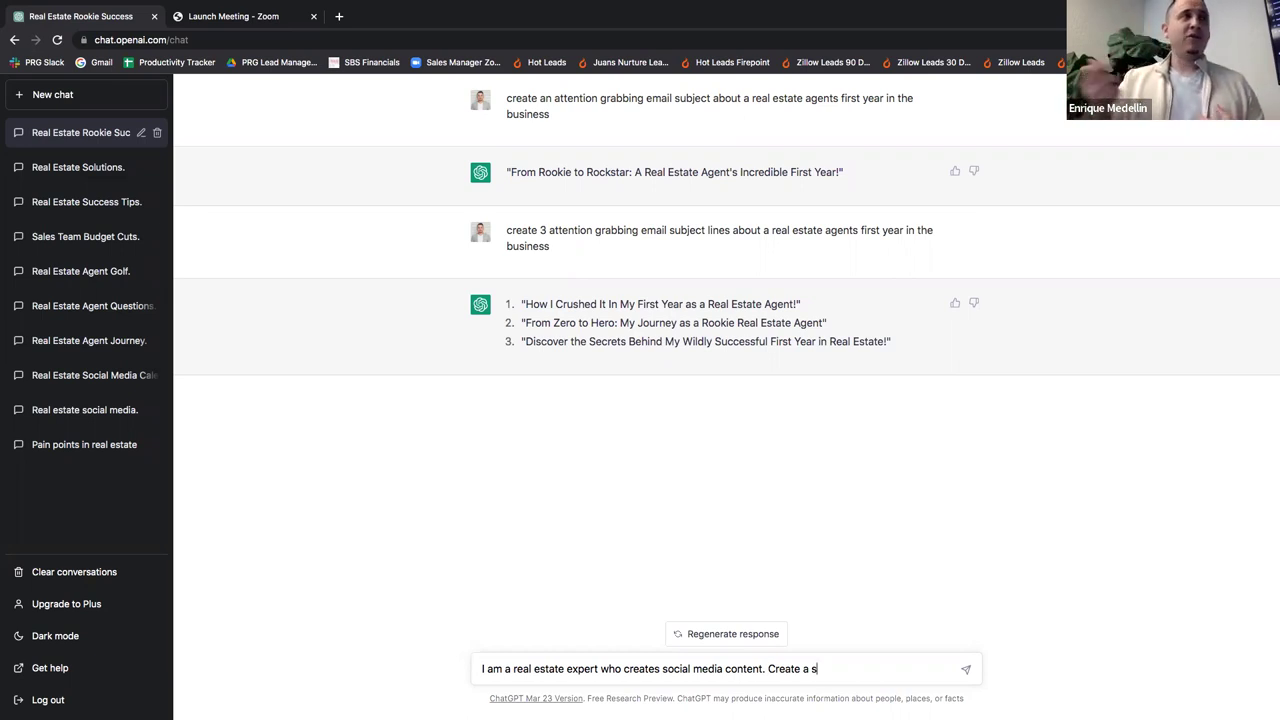
{"action": "type", "text": "ocial"}
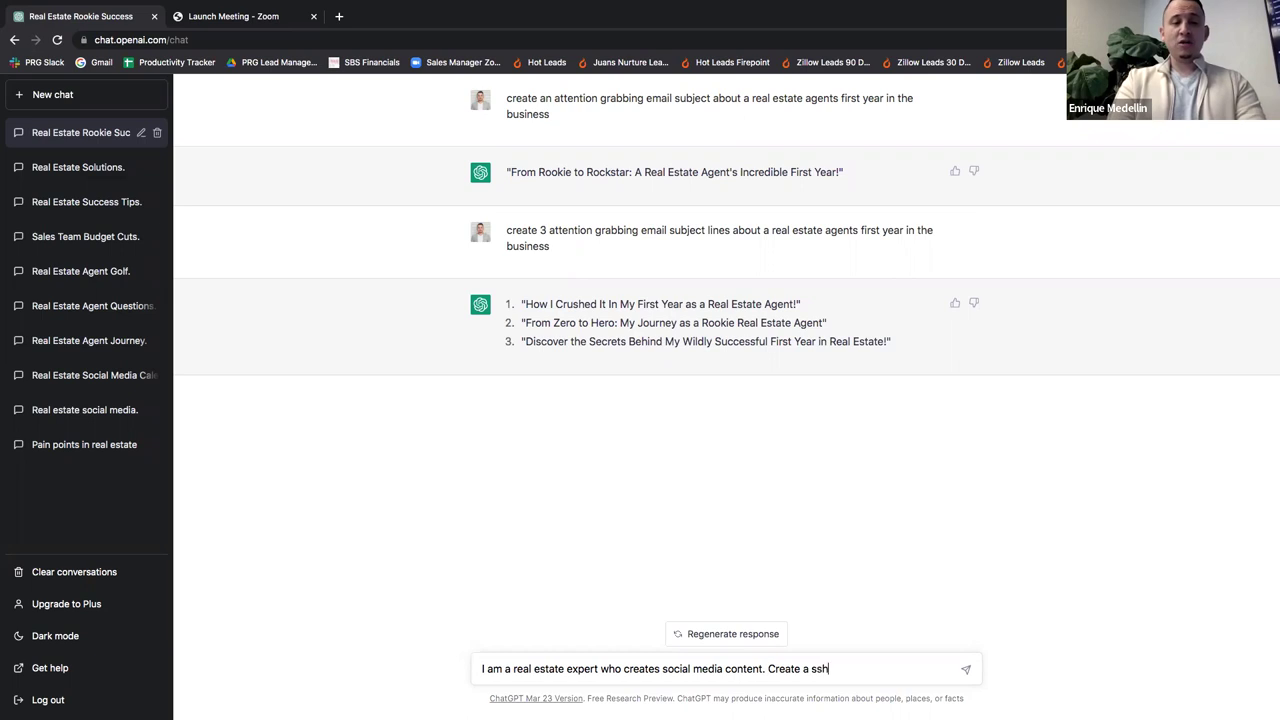
{"action": "key", "text": "BackSpace"}
{"action": "key", "text": "BackSpace"}
{"action": "key", "text": "BackSpace"}
{"action": "key", "text": "BackSpace"}
{"action": "key", "text": "BackSpace"}
{"action": "type", "text": "hor"}
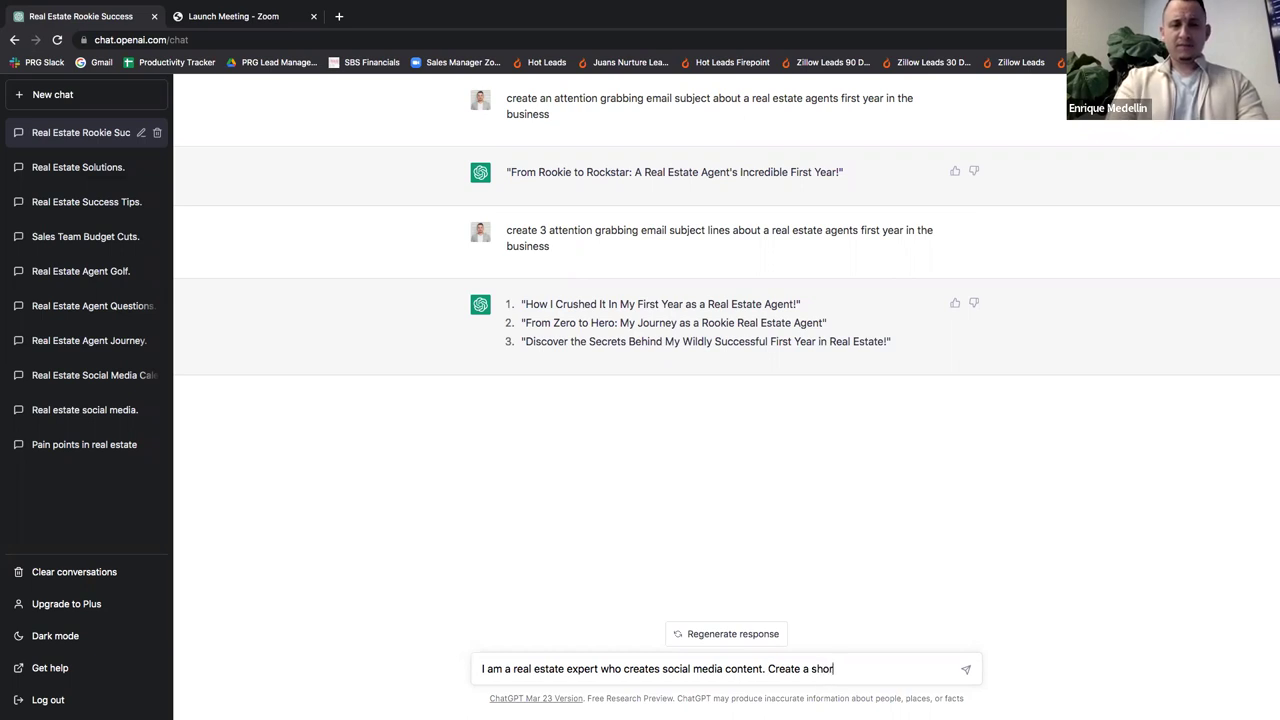
{"action": "type", "text": "t so"}
{"action": "type", "text": "cial media video scr"}
{"action": "type", "text": "tip"}
{"action": "key", "text": "BackSpace"}
{"action": "key", "text": "BackSpace"}
{"action": "key", "text": "BackSpace"}
{"action": "type", "text": "ipt"}
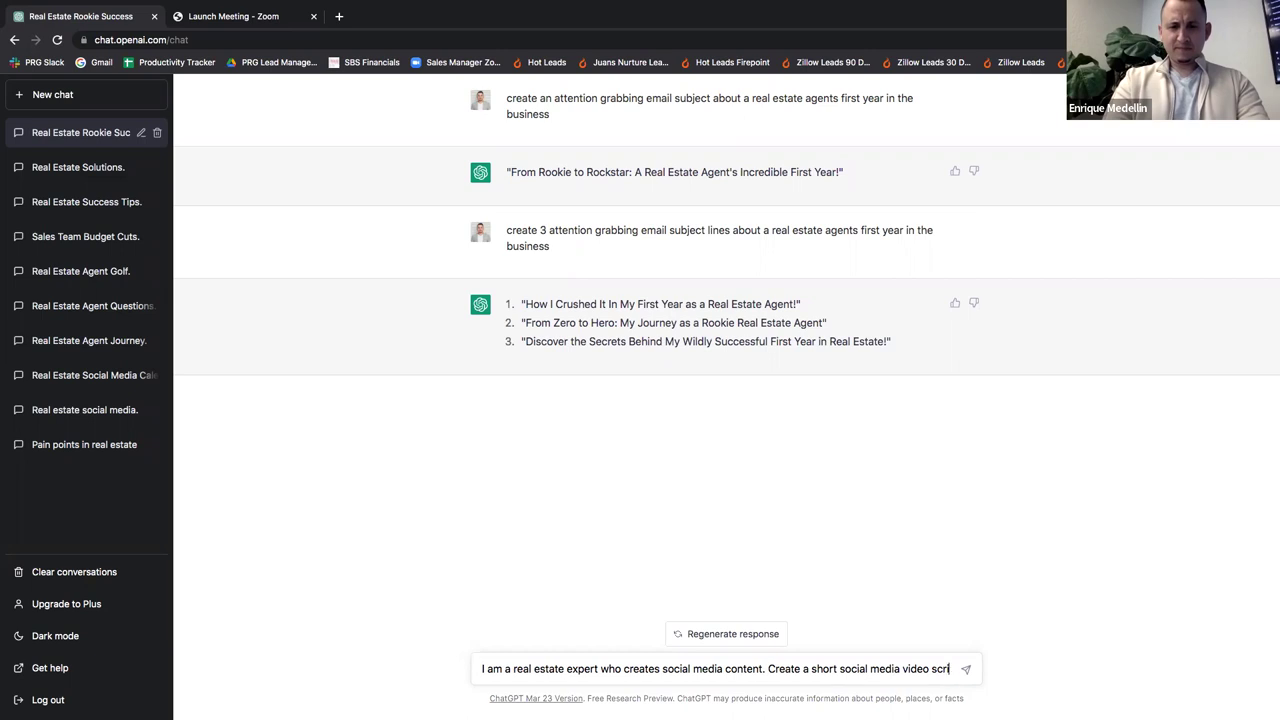
Replace the "a" before "short social media video script" with "10".
{"action": "left_click", "coordinate": [812, 668]}
{"action": "key", "text": "BackSpace"}
{"action": "key", "text": "BackSpace"}
{"action": "type", "text": "10 "}
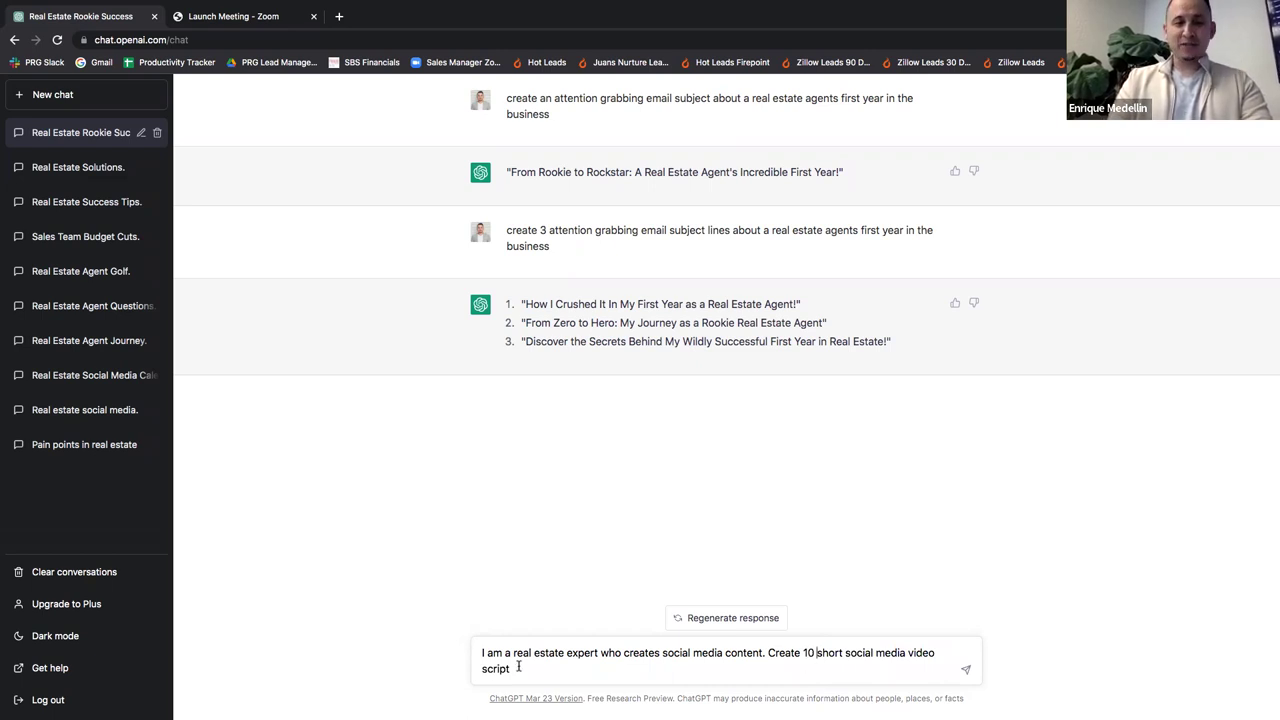
Make it "scripts", add "that discuss solutions to problems that buyers and sellers will face in 2023", and send the prompt.
{"action": "type", "text": "s that dis"}
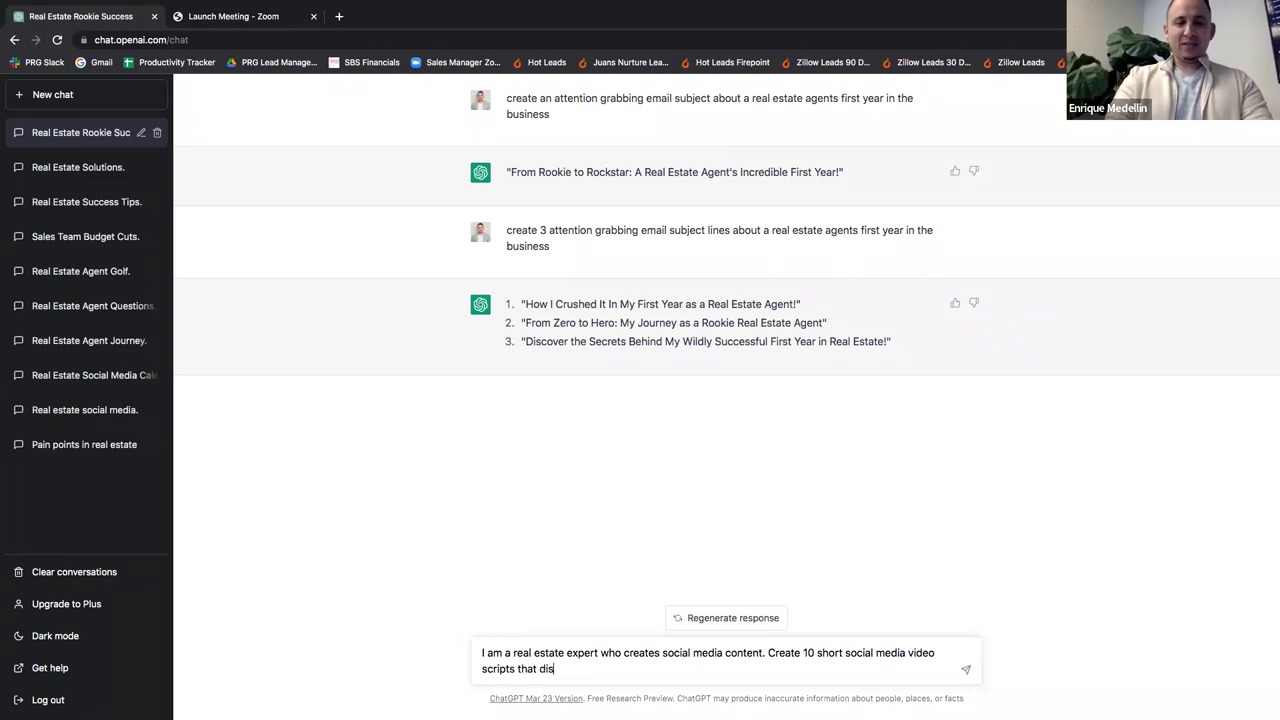
{"action": "type", "text": "cu"}
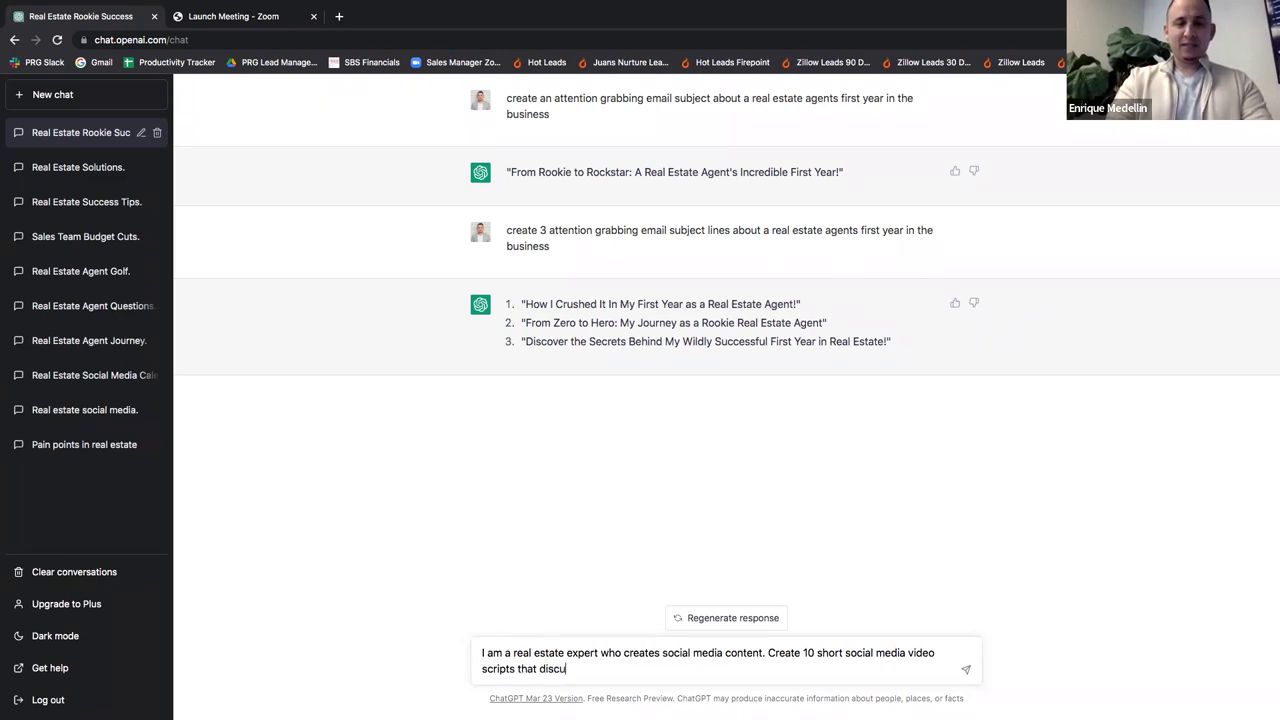
{"action": "type", "text": "ss soluti"}
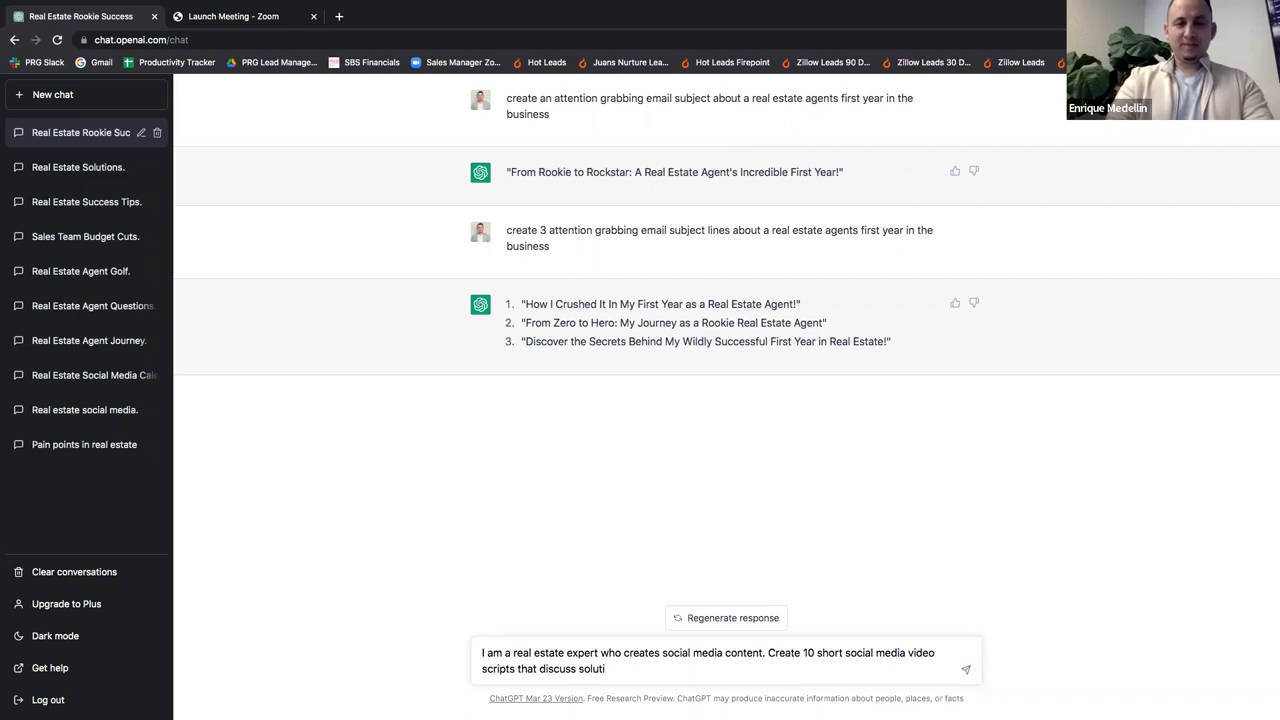
{"action": "type", "text": "ons to t"}
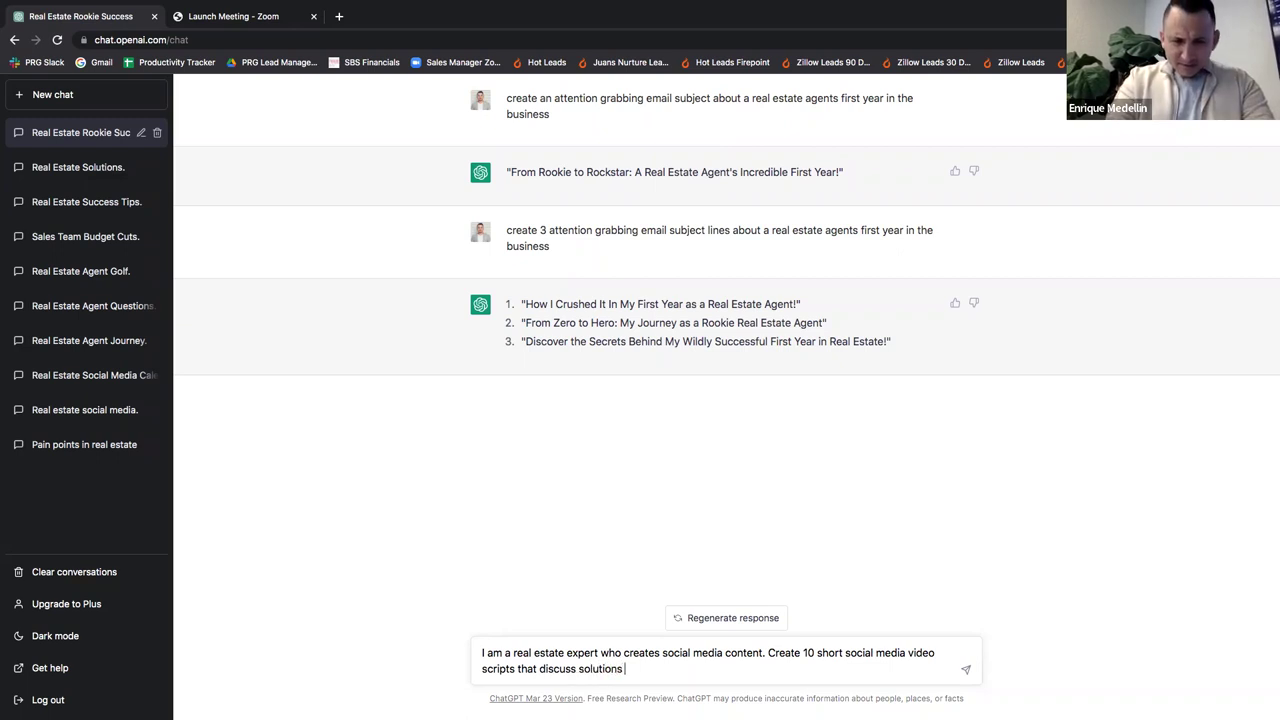
{"action": "key", "text": "BackSpace"}
{"action": "type", "text": "prob"}
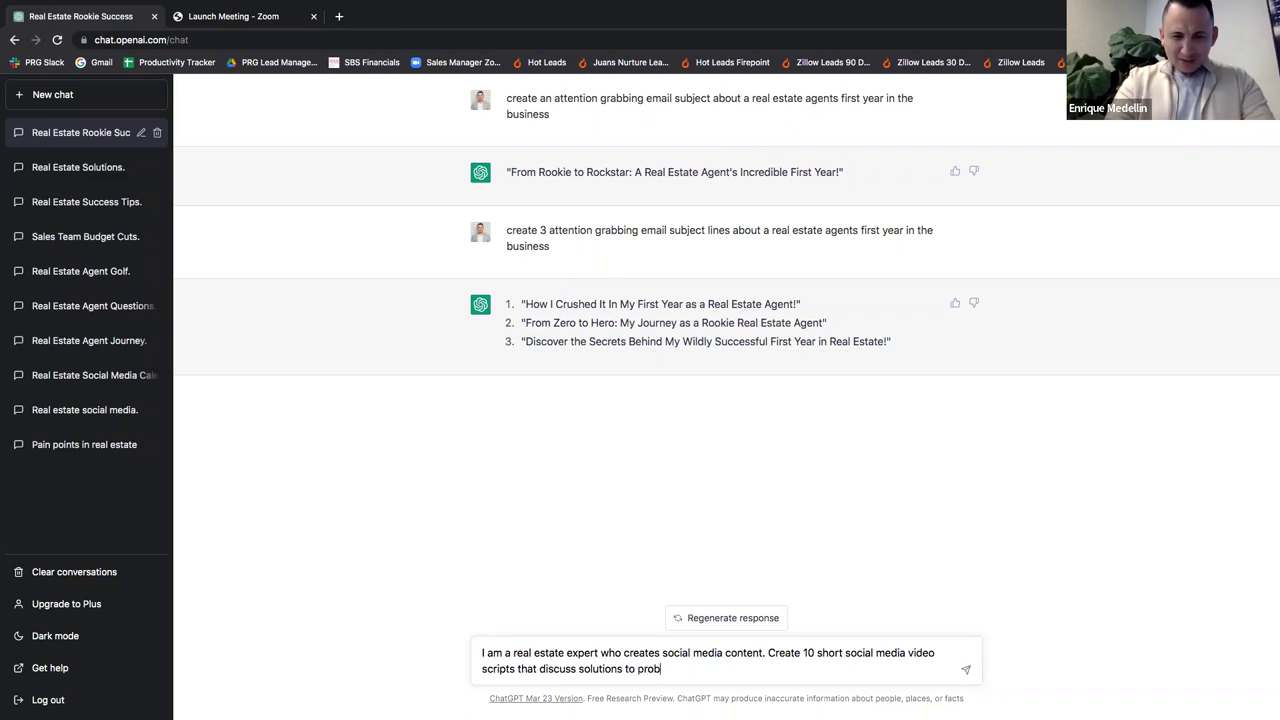
{"action": "type", "text": "lems that buyers"}
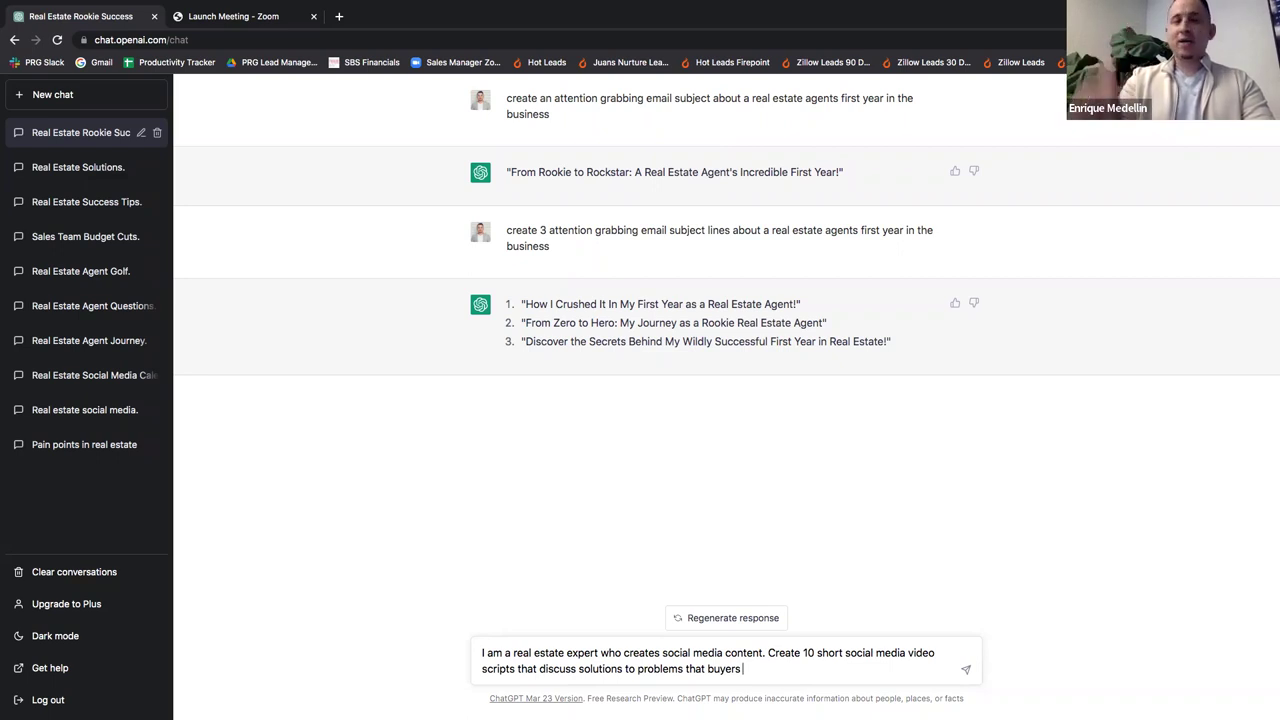
{"action": "type", "text": " and sel"}
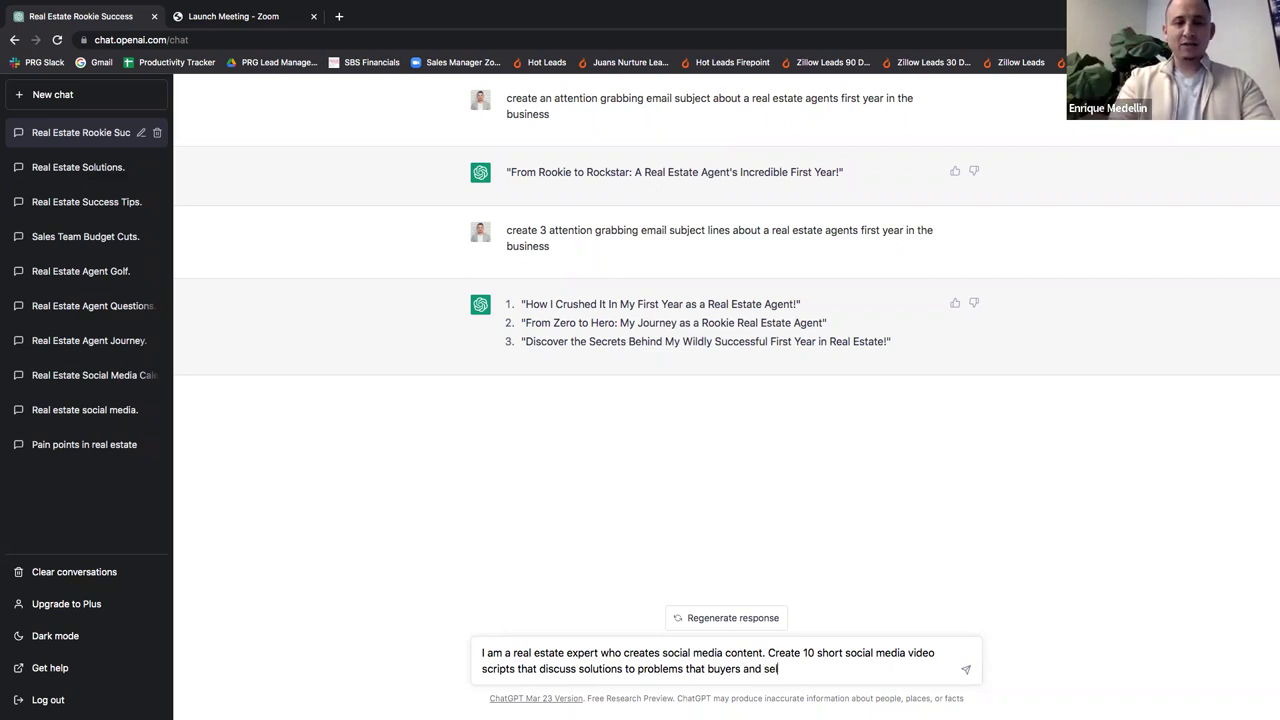
{"action": "type", "text": "lers will face"}
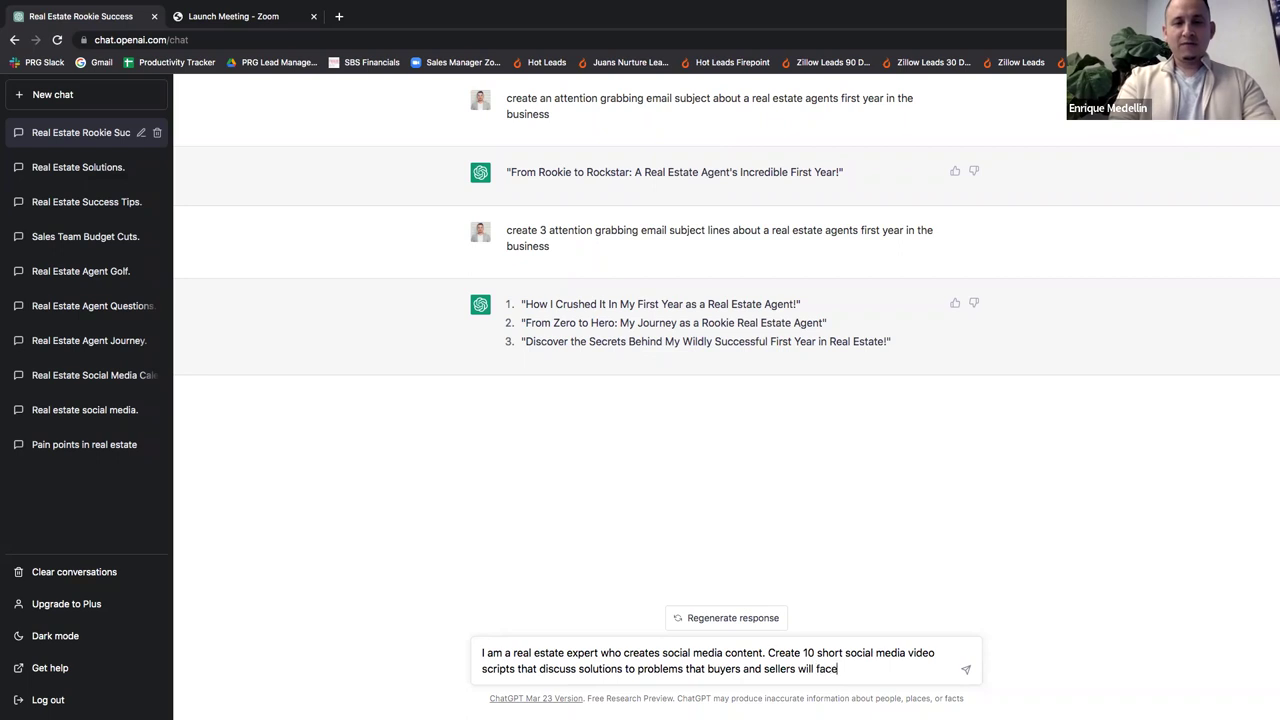
{"action": "type", "text": " in 2023"}
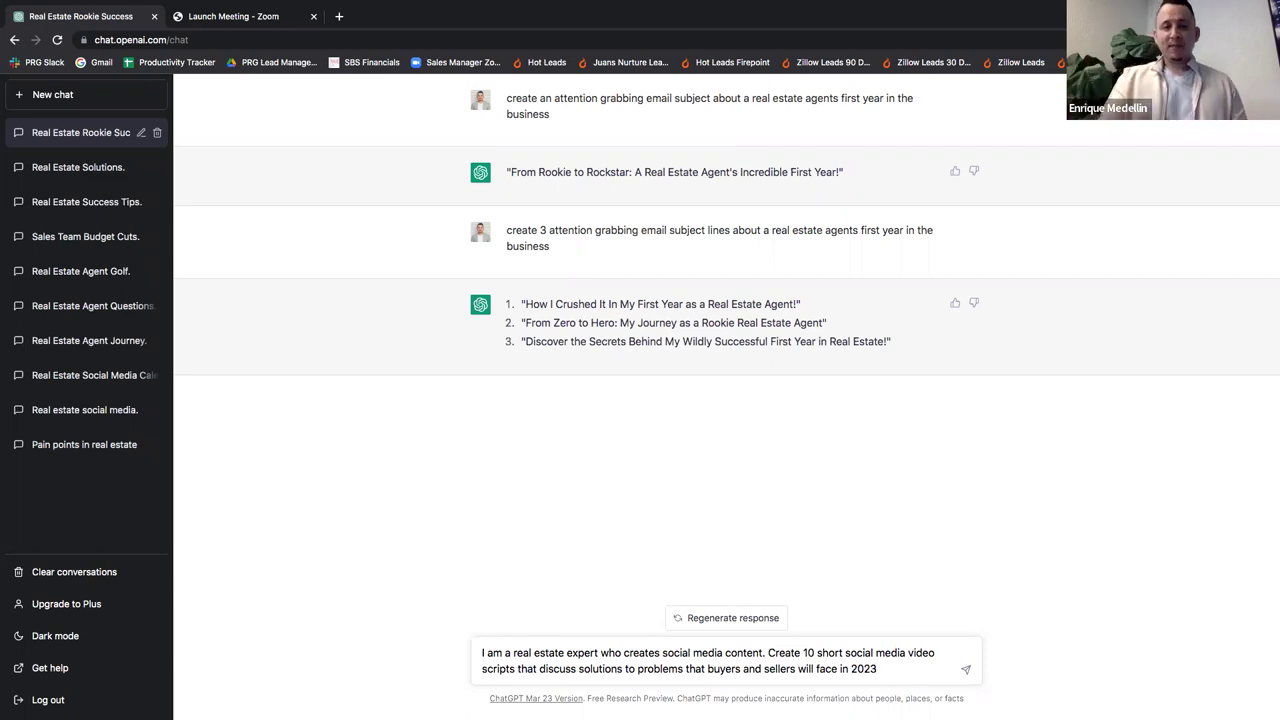
{"action": "key", "text": "Return"}
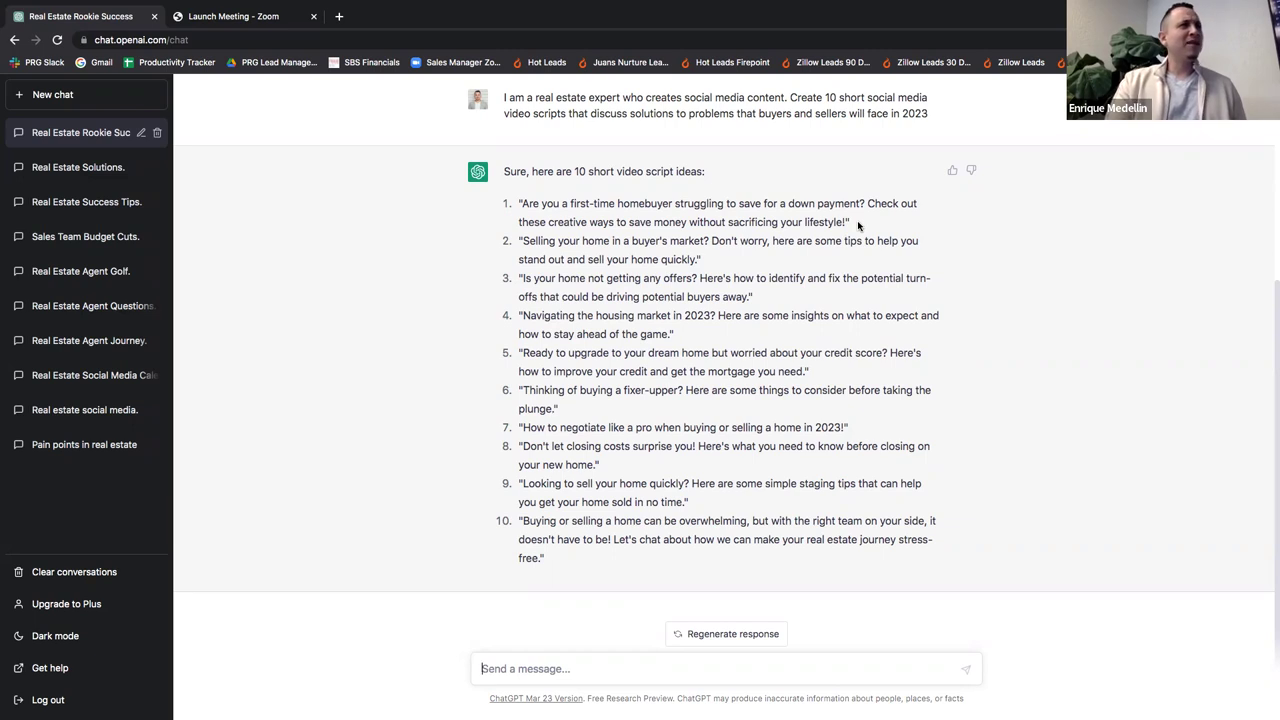
Copy the first script idea, about first-time homebuyers saving for a down payment, into a new message.
{"action": "left_click_drag", "start_coordinate": [570, 205], "coordinate": [522, 203]}
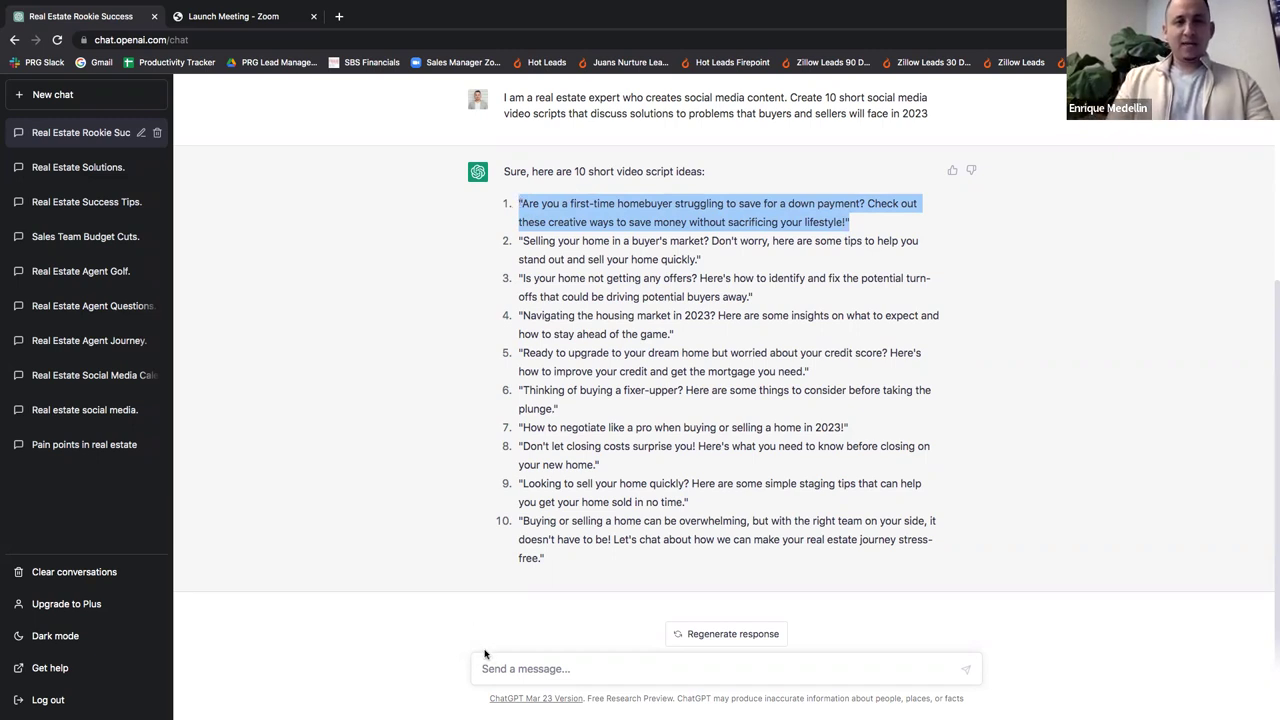
{"action": "left_click", "coordinate": [520, 670]}
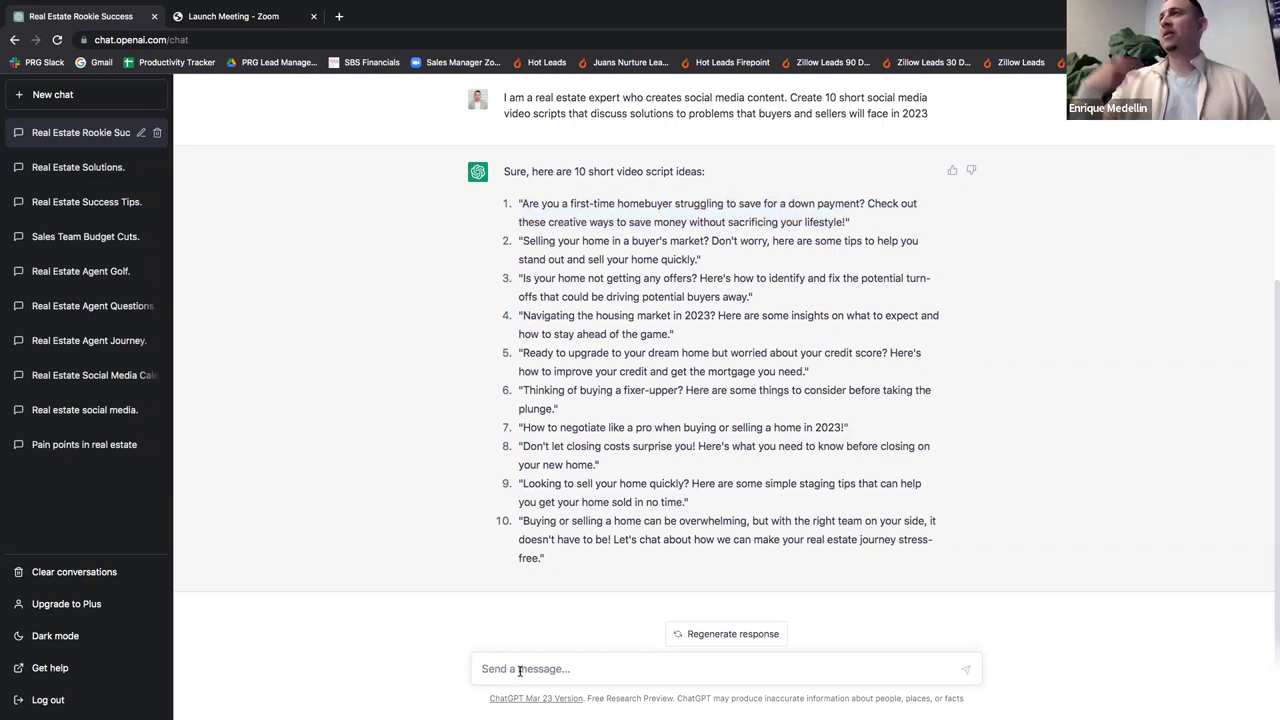
{"action": "type", "text": "\"Are you a first-time homebuyer struggling to save for a down payment? Check out these creative ways to save money without sacrificing your lifestyle!\""}
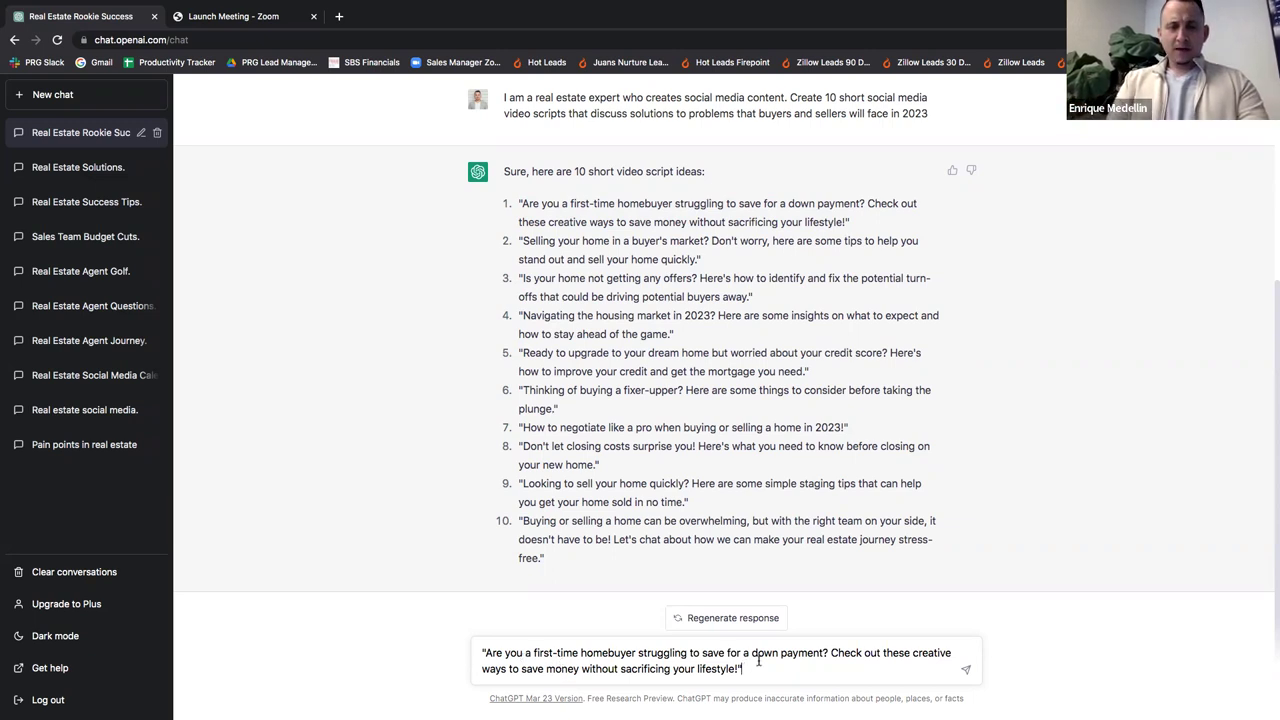
Insert "Create a social media video script for" in front of the pasted script idea.
{"action": "left_click", "coordinate": [482, 649]}
{"action": "type", "text": "create"}
{"action": "key", "text": "BackSpace"}
{"action": "key", "text": "BackSpace"}
{"action": "key", "text": "BackSpace"}
{"action": "key", "text": "BackSpace"}
{"action": "key", "text": "BackSpace"}
{"action": "key", "text": "BackSpace"}
{"action": "type", "text": "Create a short so"}
{"action": "key", "text": "BackSpace"}
{"action": "key", "text": "BackSpace"}
{"action": "key", "text": "BackSpace"}
{"action": "key", "text": "BackSpace"}
{"action": "key", "text": "BackSpace"}
{"action": "key", "text": "BackSpace"}
{"action": "key", "text": "BackSpace"}
{"action": "key", "text": "BackSpace"}
{"action": "type", "text": "soc"}
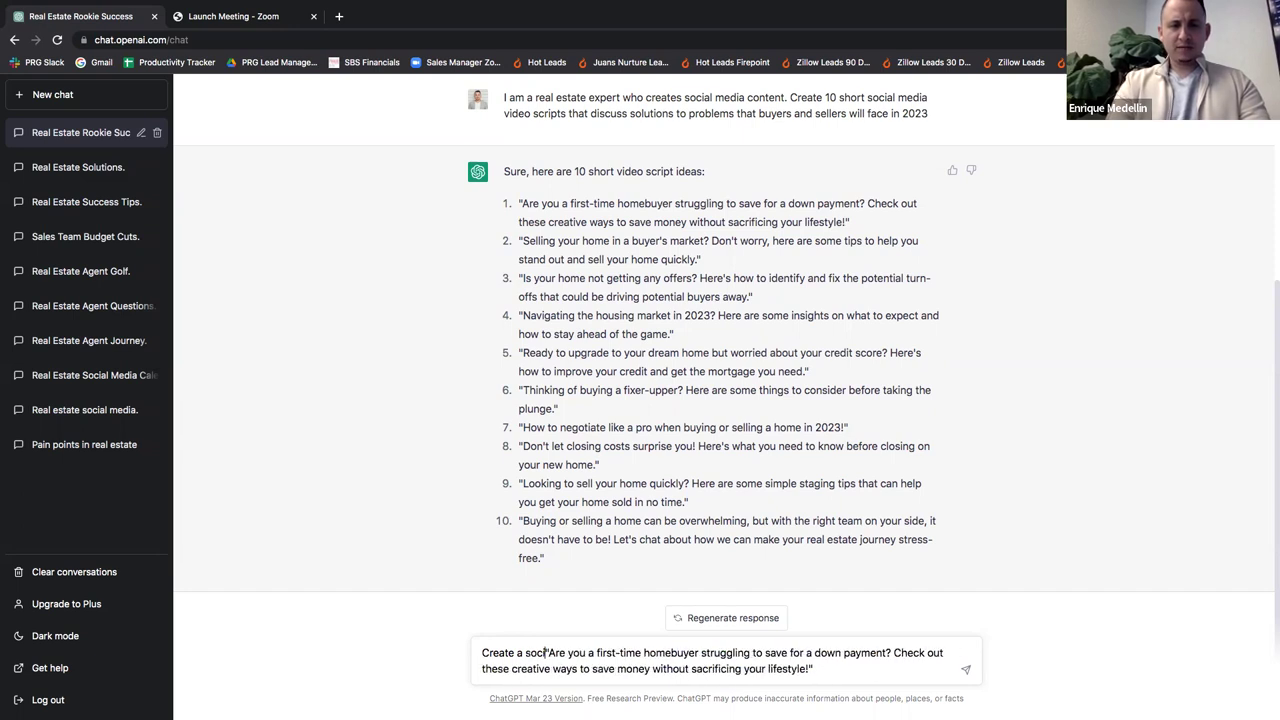
{"action": "type", "text": "ial media video script for"}
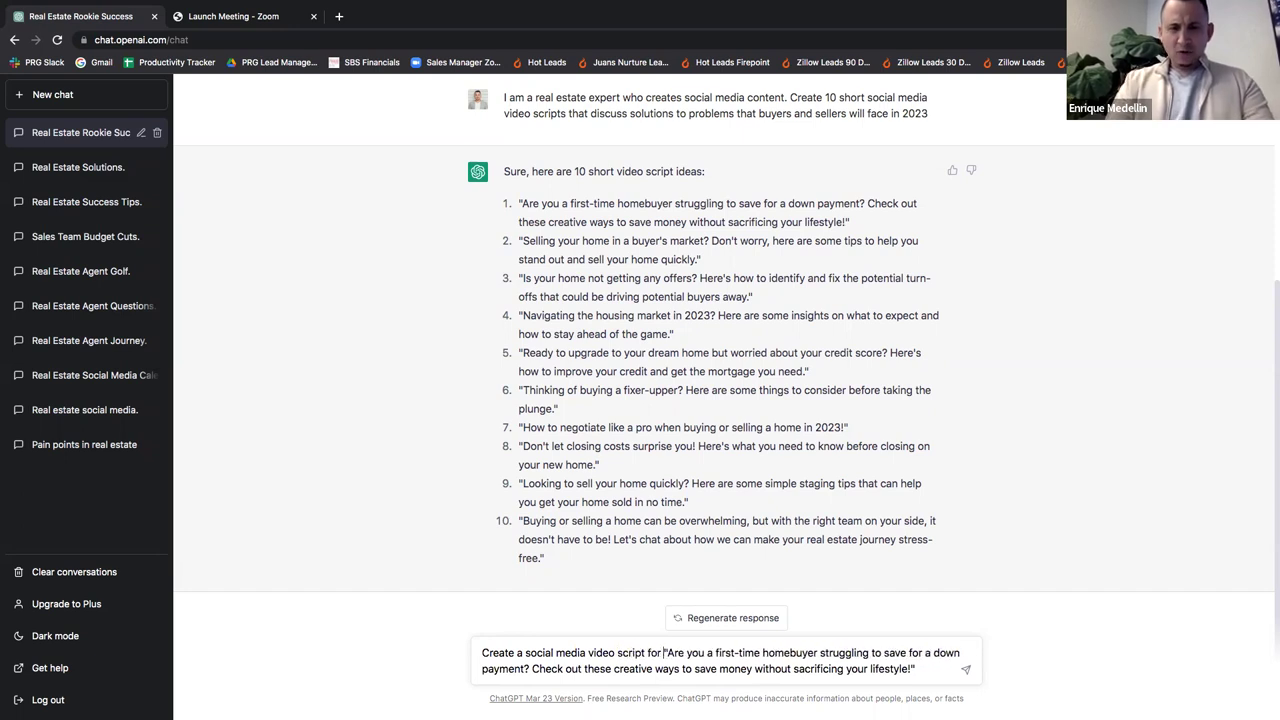
Remove the opening quotation mark and "Are you a" from the pasted idea, and make "homebuyer" plural.
{"action": "left_click_drag", "start_coordinate": [712, 652], "coordinate": [667, 652]}
{"action": "key", "text": "BackSpace"}
{"action": "key", "text": "BackSpace"}
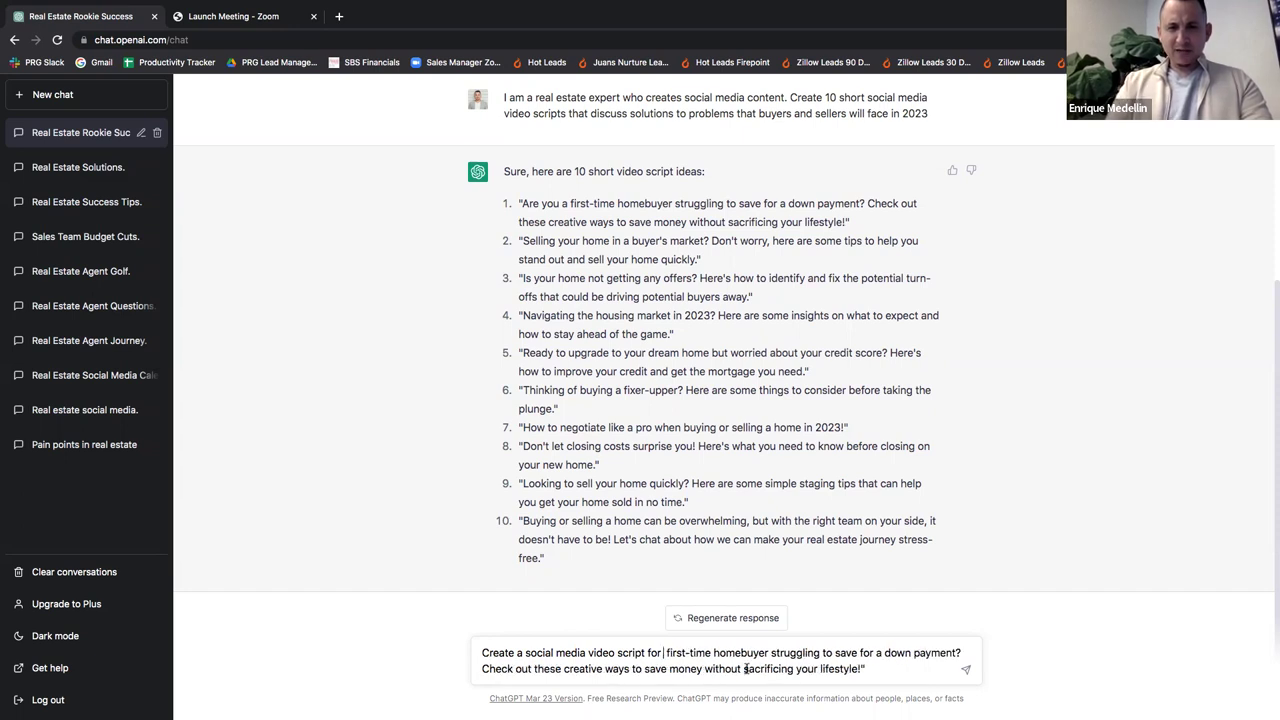
{"action": "key", "text": "BackSpace"}
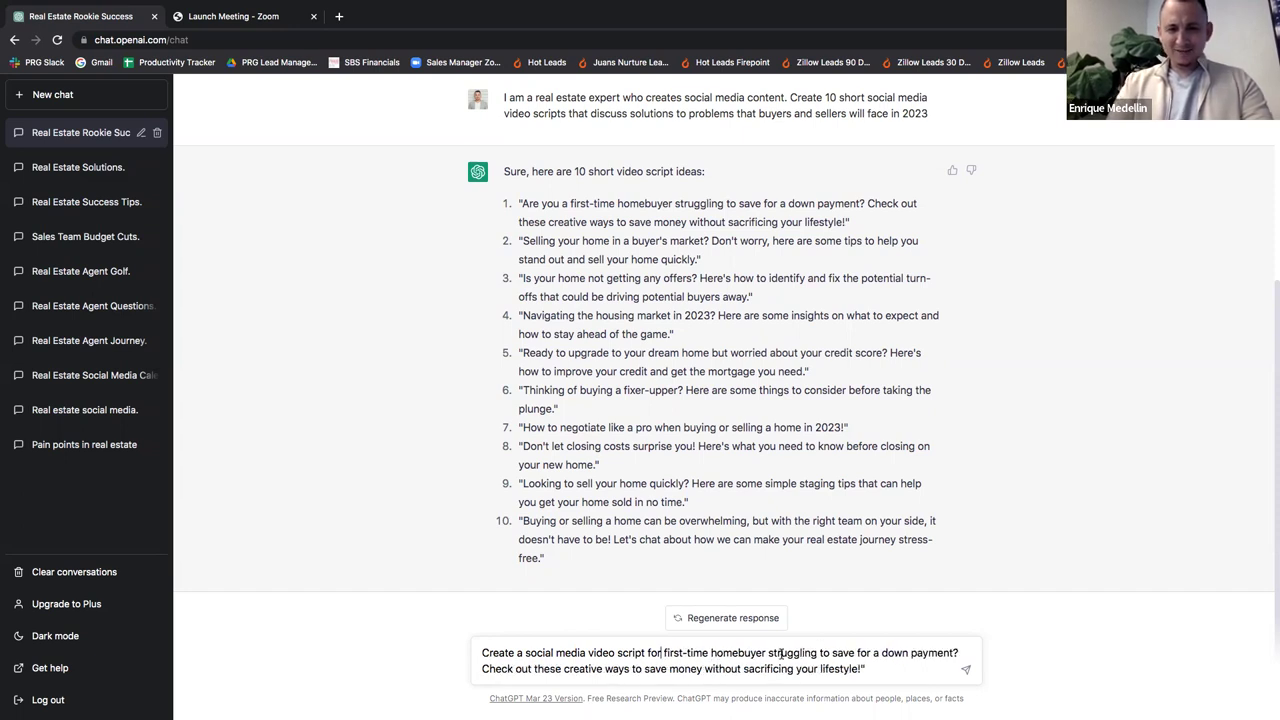
{"action": "left_click", "coordinate": [767, 652]}
{"action": "type", "text": "s"}
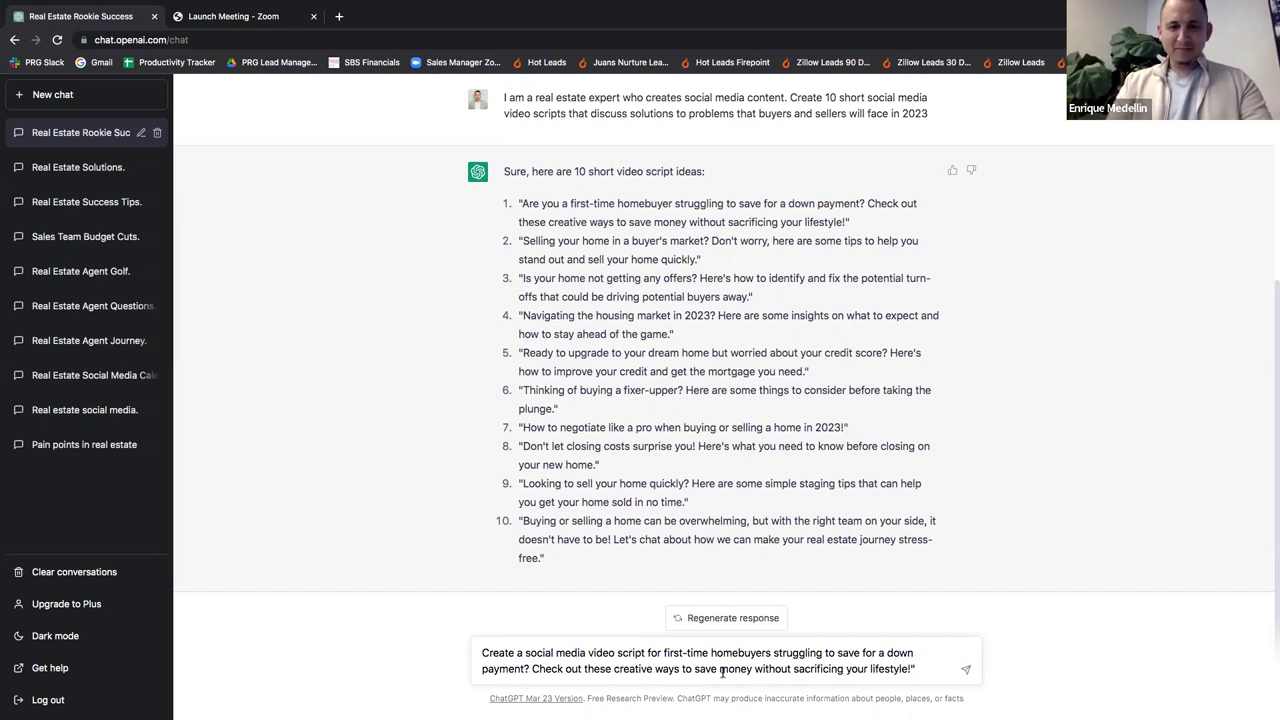
Delete "payment? Check out these creative ways to save money" from the message.
{"action": "left_click_drag", "start_coordinate": [751, 666], "coordinate": [482, 669]}
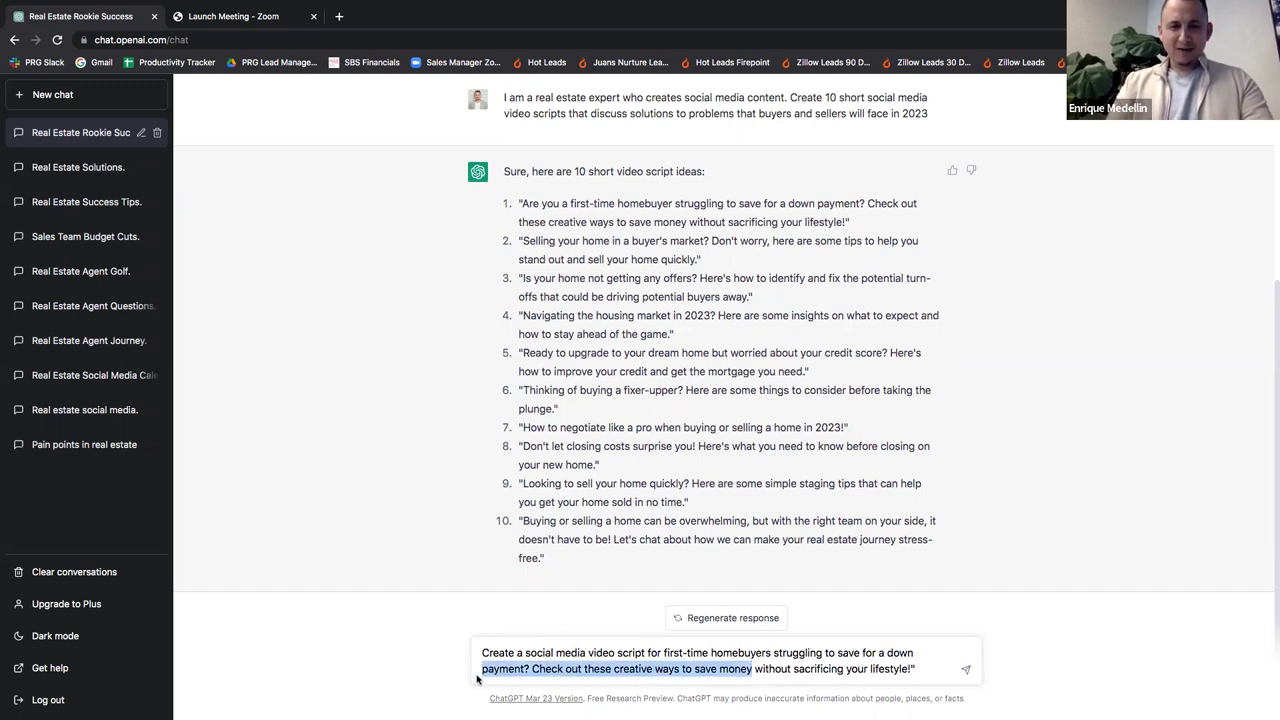
{"action": "key", "text": "BackSpace"}
{"action": "key", "text": "BackSpace"}
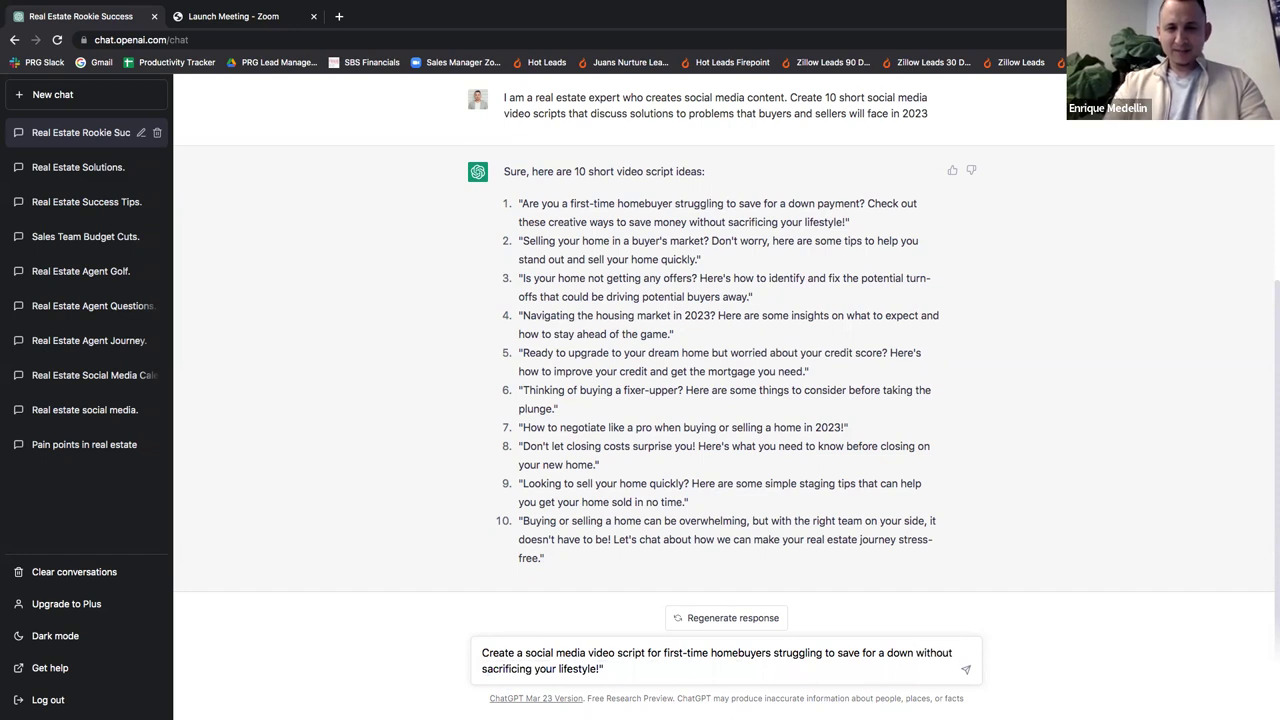
Change the message's ending to "their lifestyle" without the closing punctuation, and insert "a solution to" before "first-time homebuyers".
{"action": "left_click", "coordinate": [557, 668]}
{"action": "key", "text": "BackSpace"}
{"action": "key", "text": "BackSpace"}
{"action": "key", "text": "BackSpace"}
{"action": "key", "text": "BackSpace"}
{"action": "type", "text": "their"}
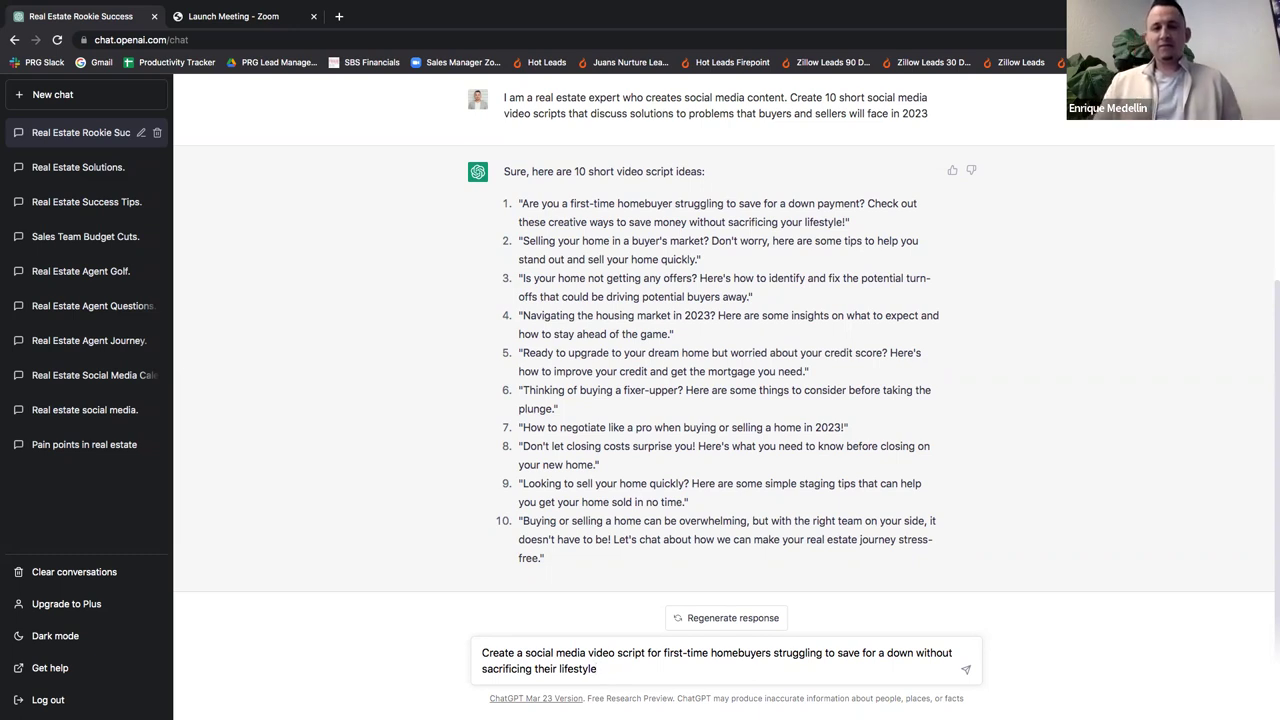
{"action": "left_click", "coordinate": [661, 656]}
{"action": "type", "text": "a solution to"}
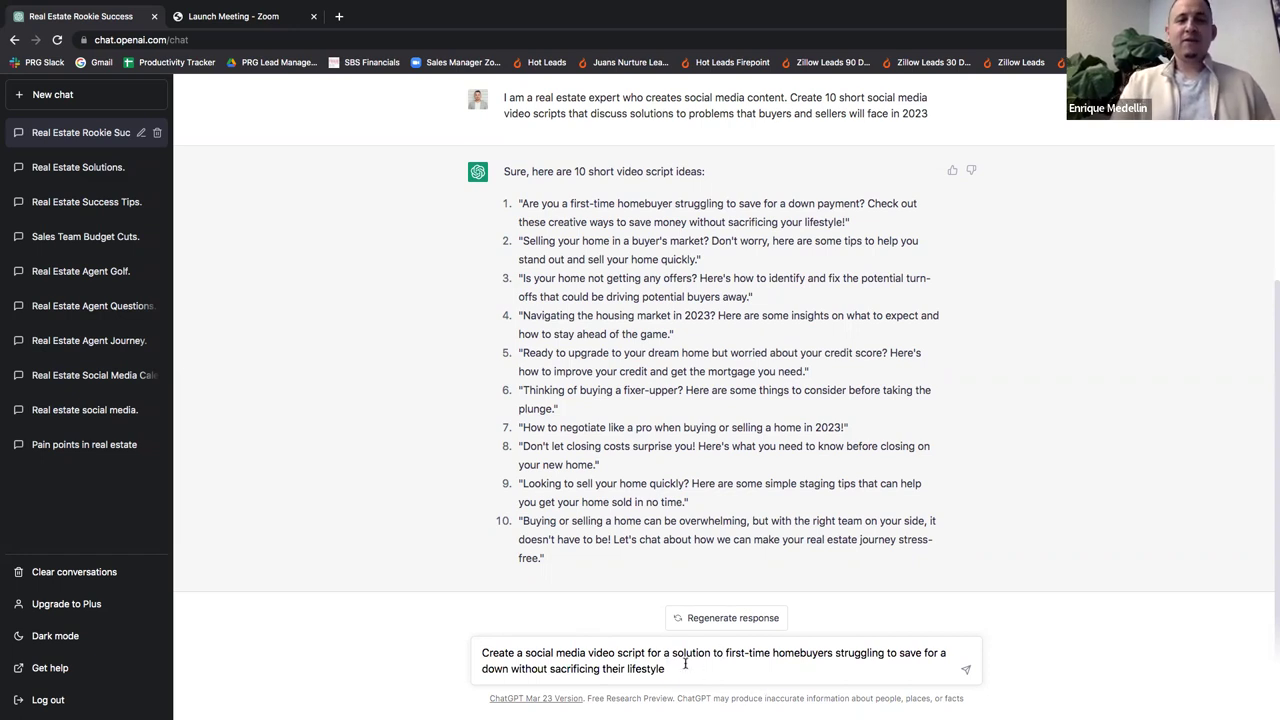
Add the missing word "payment" after "down" in the message and send the prompt.
{"action": "left_click", "coordinate": [509, 668]}
{"action": "type", "text": "pymen"}
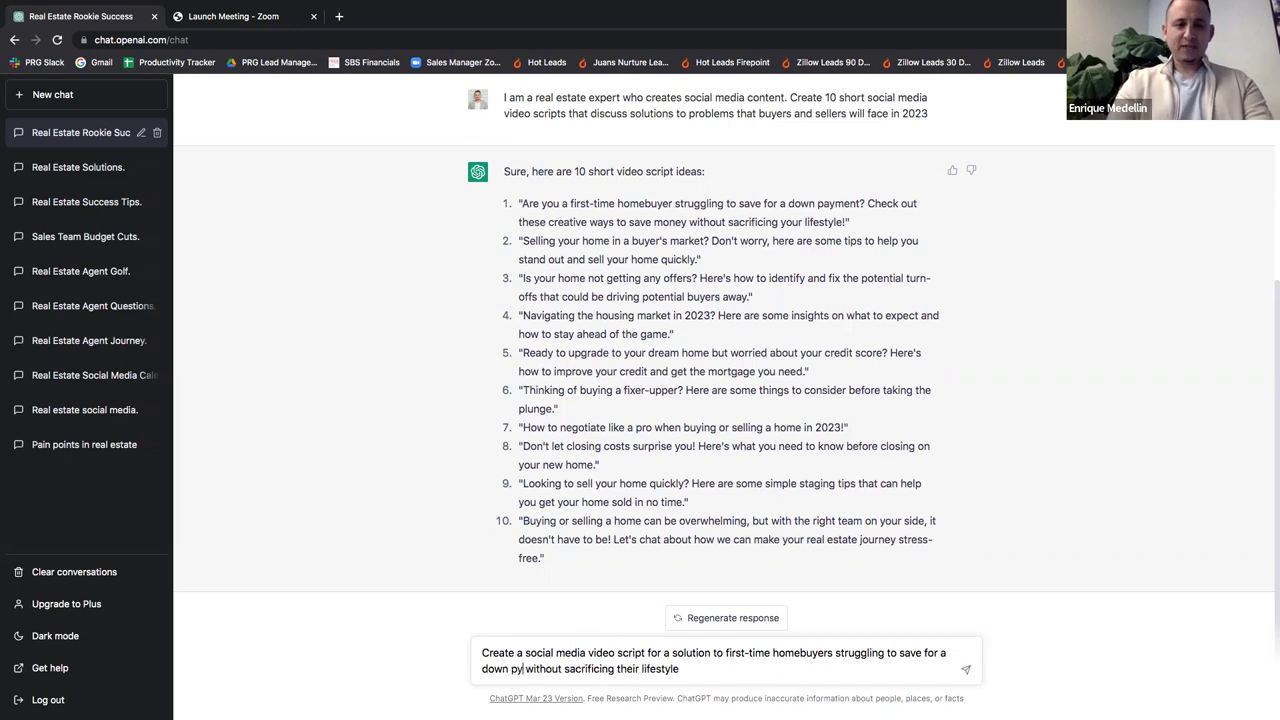
{"action": "key", "text": "BackSpace"}
{"action": "key", "text": "BackSpace"}
{"action": "key", "text": "BackSpace"}
{"action": "key", "text": "BackSpace"}
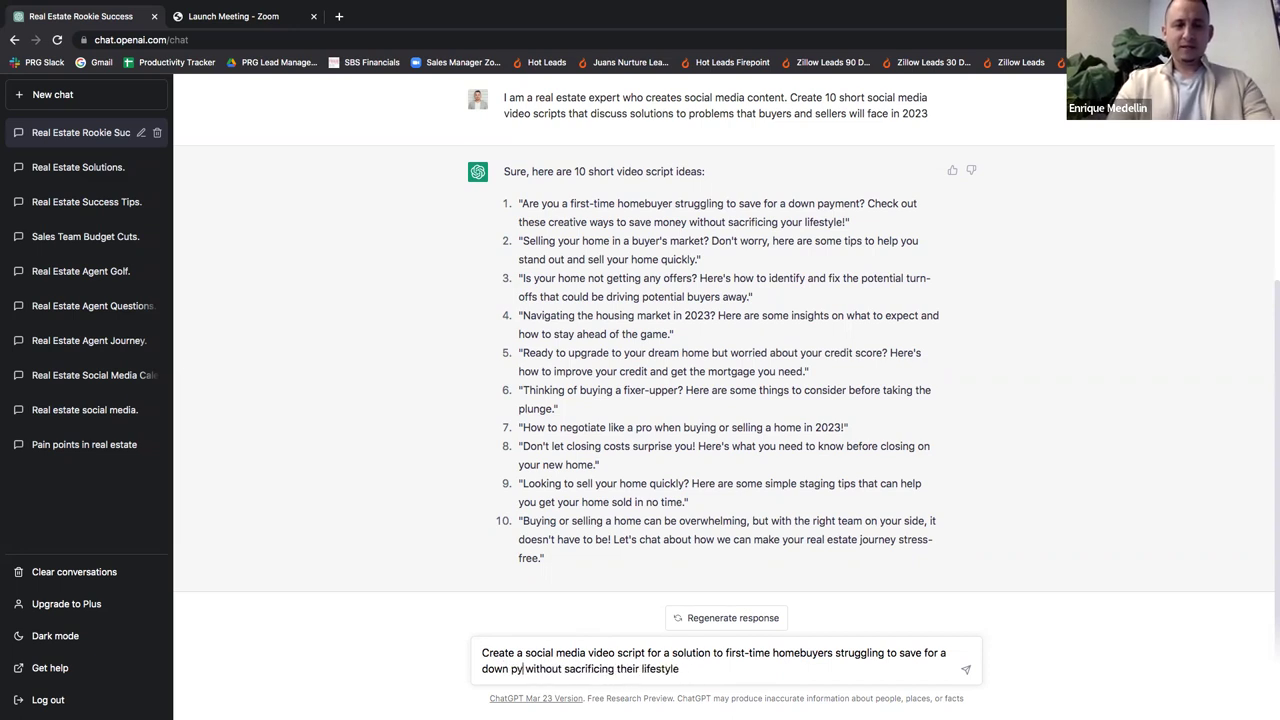
{"action": "type", "text": "ayment"}
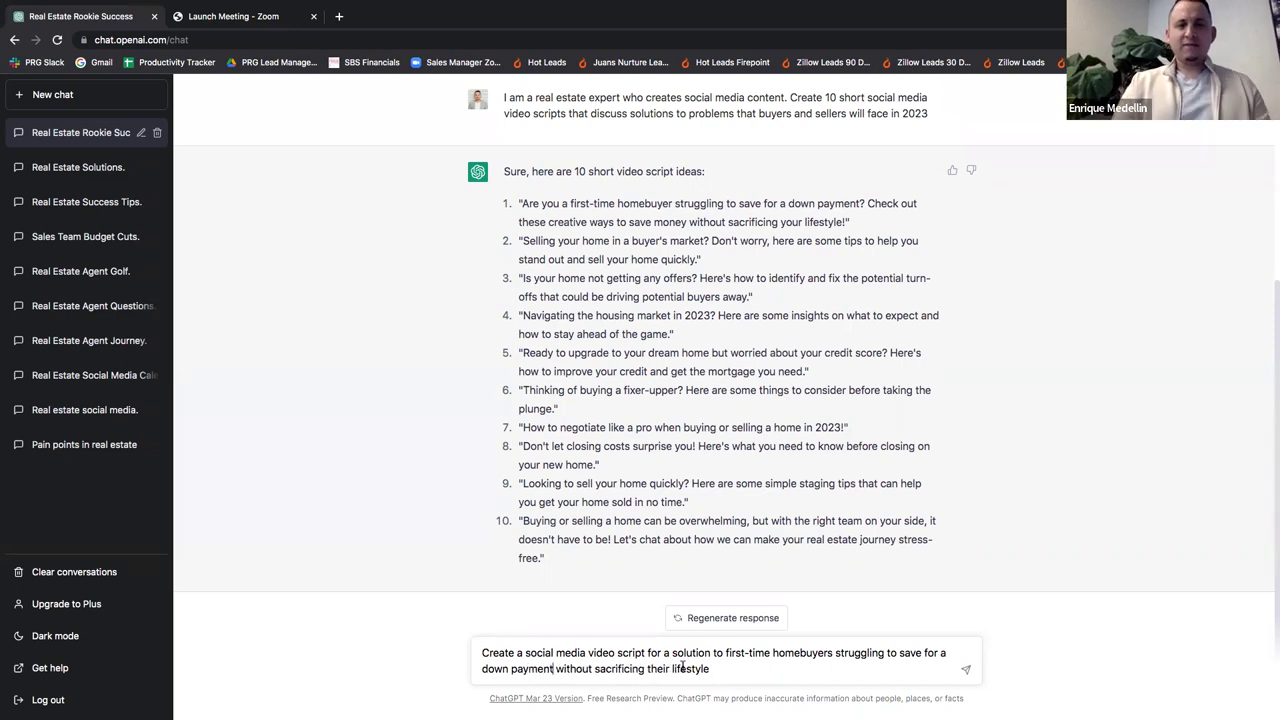
{"action": "key", "text": "Return"}
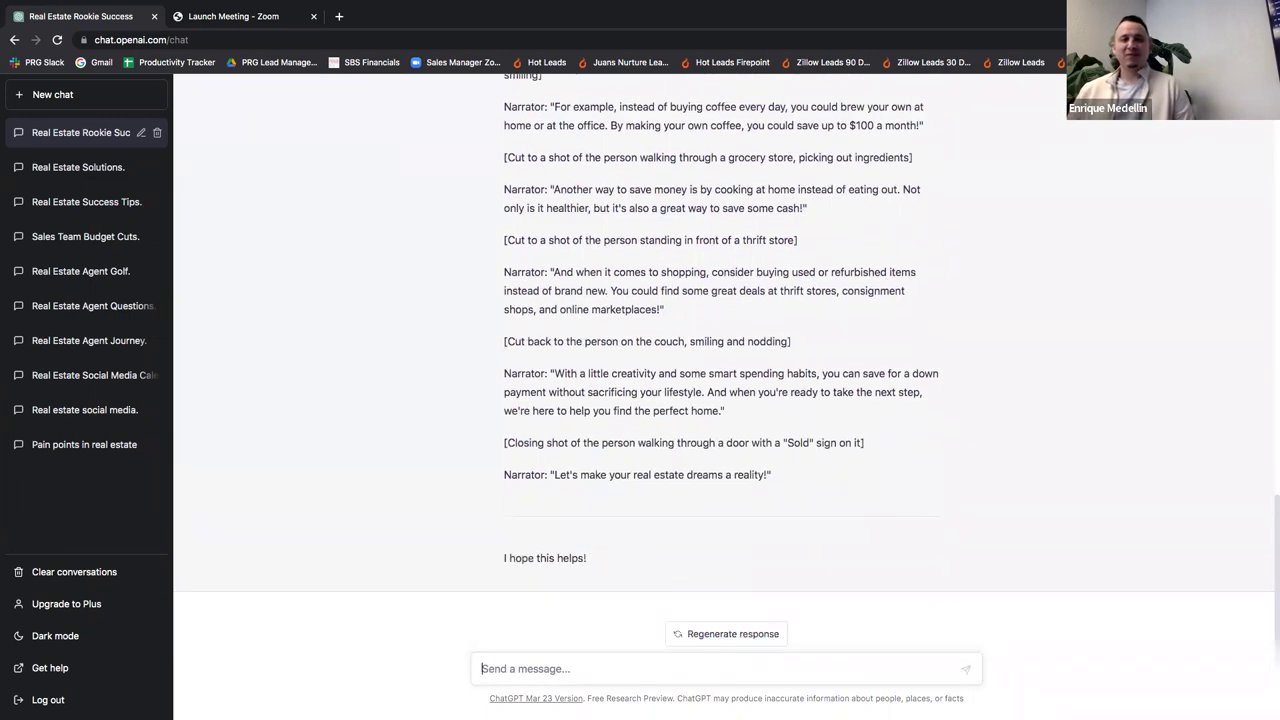
Read through the generated video script for first-time homebuyers, from the opening couch scene to the closing narrator line.
{"action": "scroll", "coordinate": [732, 518], "scroll_direction": "up", "scroll_amount": 3}
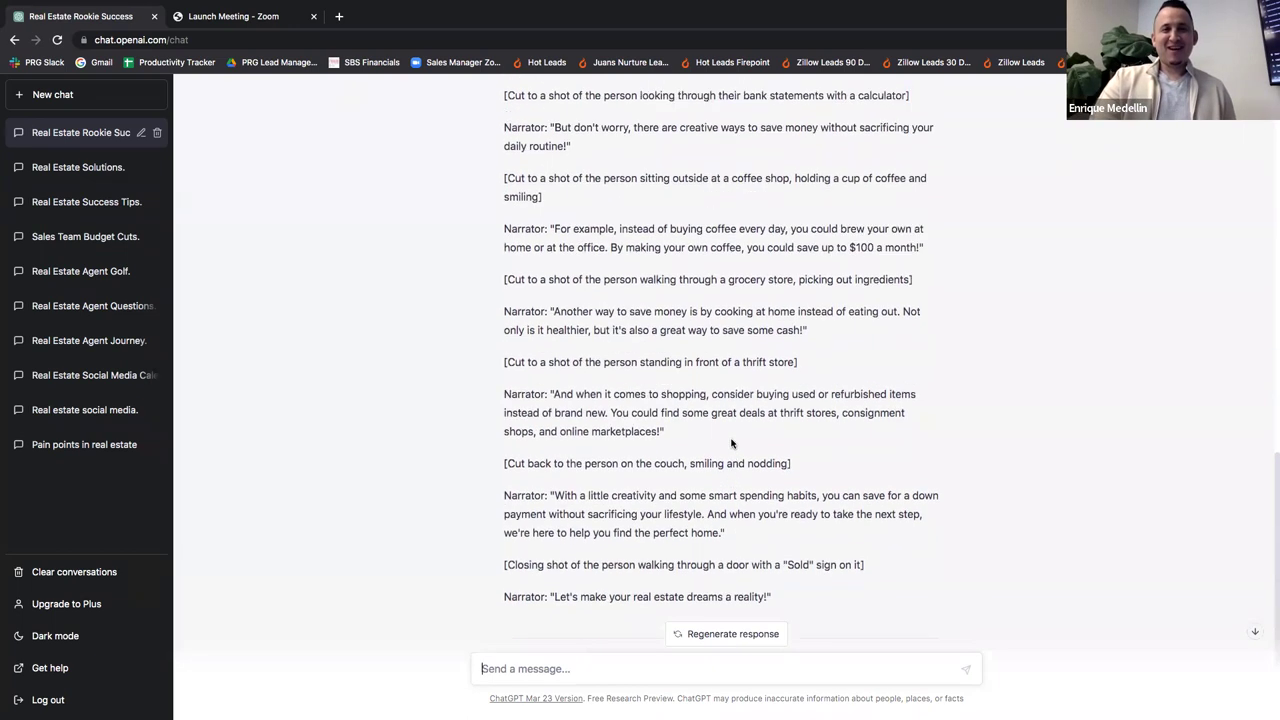
{"action": "scroll", "coordinate": [732, 445], "scroll_direction": "up", "scroll_amount": 3}
{"action": "scroll", "coordinate": [720, 430], "scroll_direction": "down", "scroll_amount": 1}
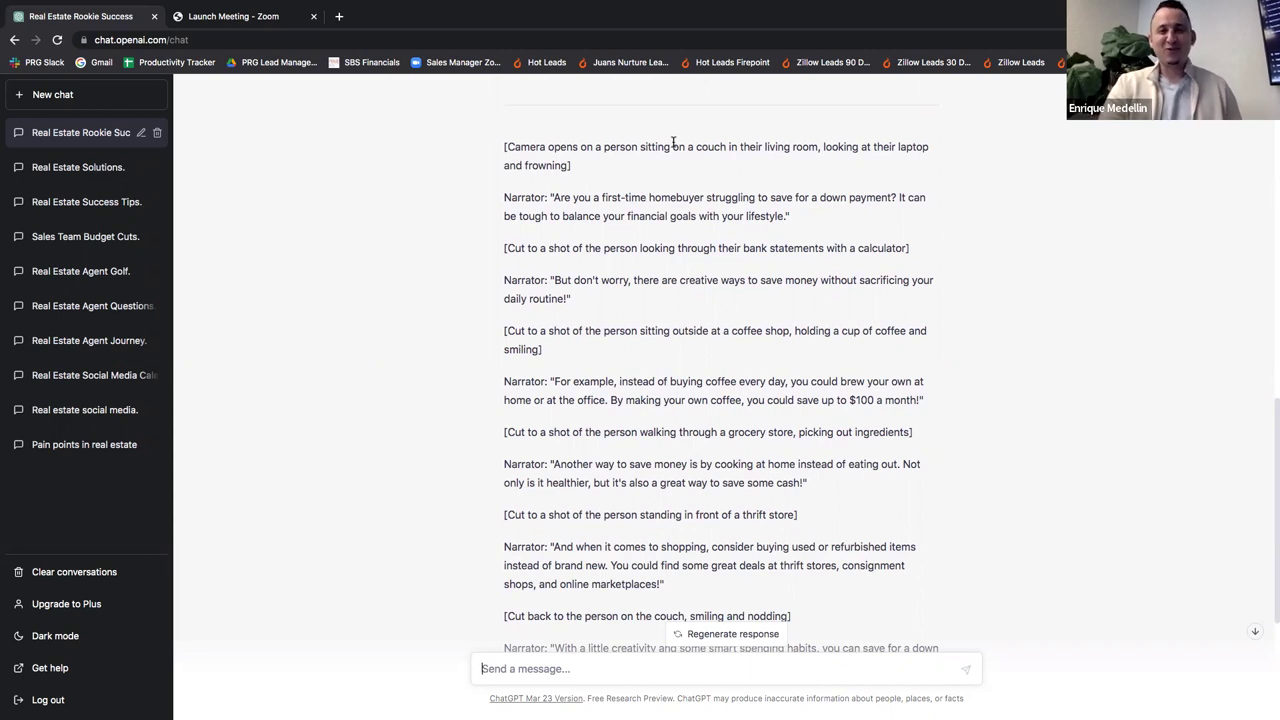
{"action": "scroll", "coordinate": [986, 290], "scroll_direction": "down", "scroll_amount": 1}
{"action": "scroll", "coordinate": [986, 290], "scroll_direction": "down", "scroll_amount": 1}
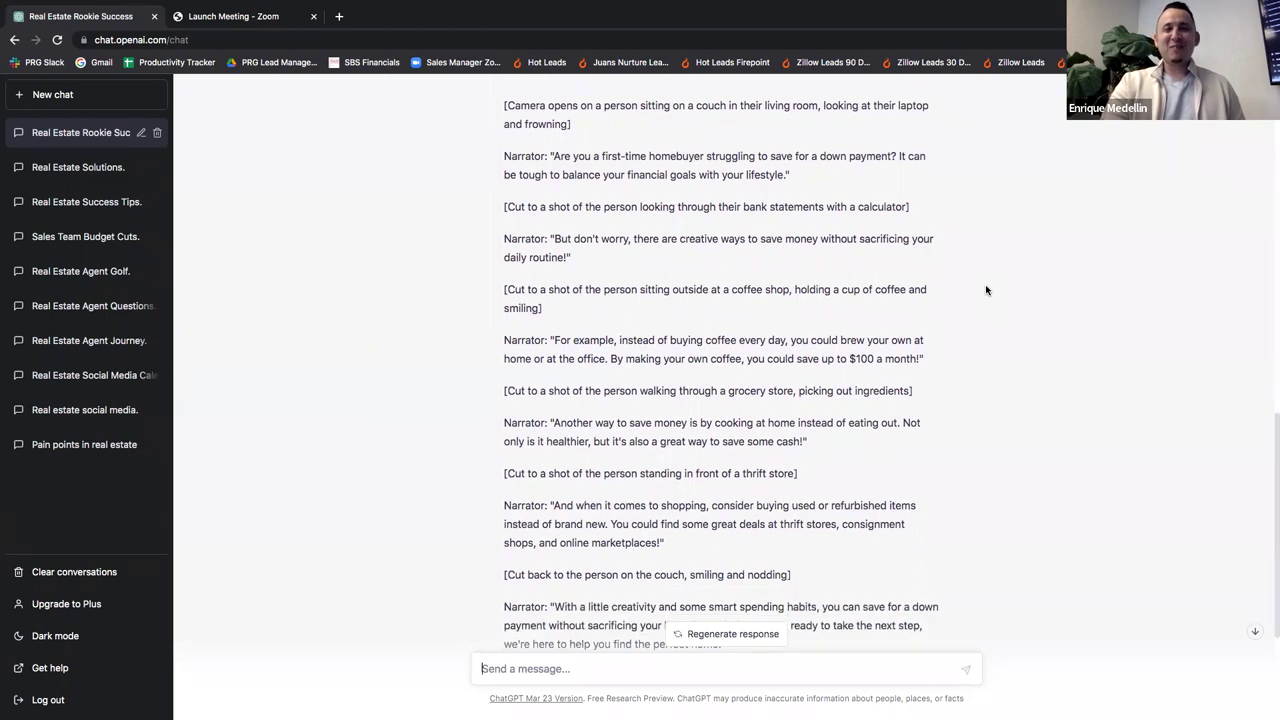
{"action": "scroll", "coordinate": [986, 290], "scroll_direction": "down", "scroll_amount": 4}
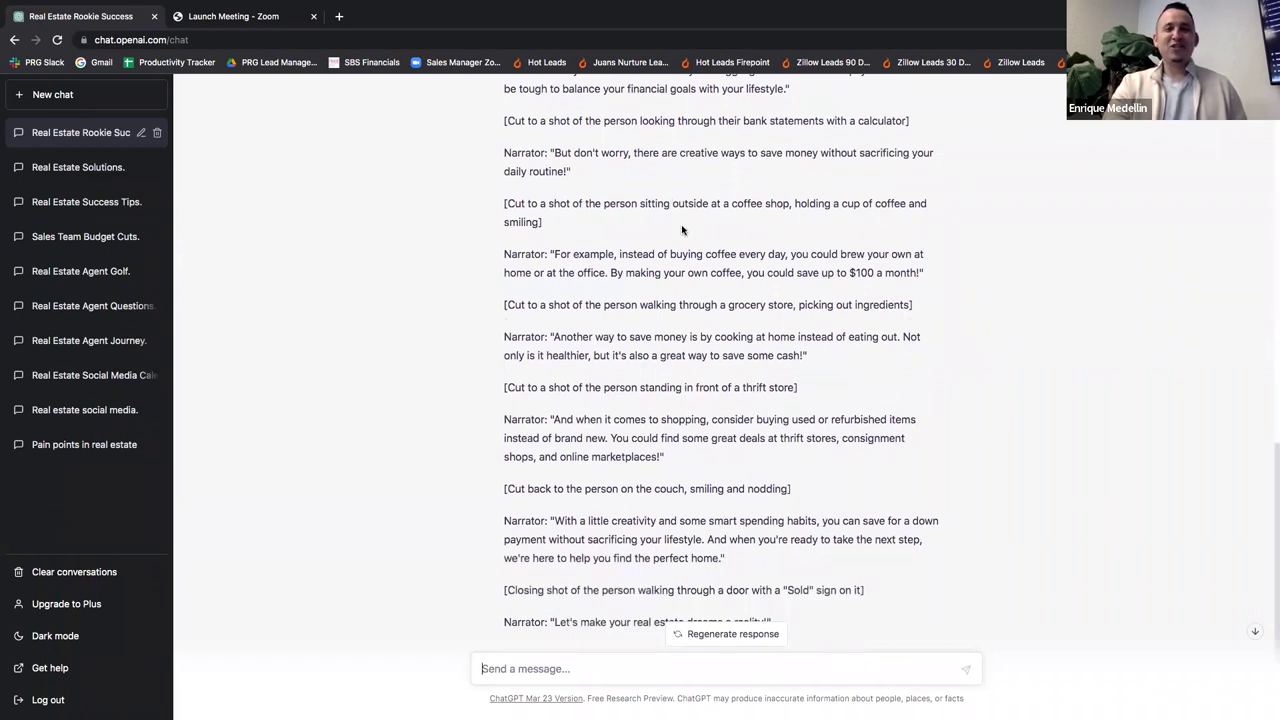
{"action": "scroll", "coordinate": [682, 230], "scroll_direction": "down", "scroll_amount": 1}
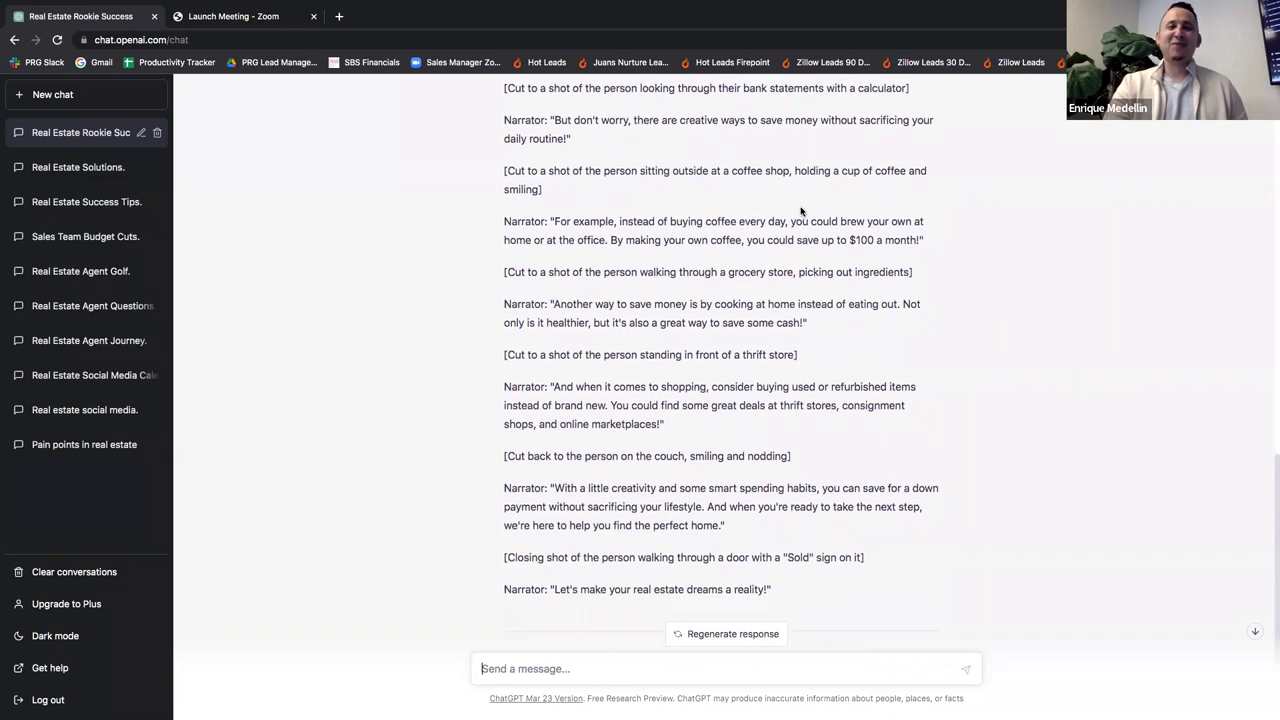
{"action": "scroll", "coordinate": [800, 195], "scroll_direction": "down", "scroll_amount": 2}
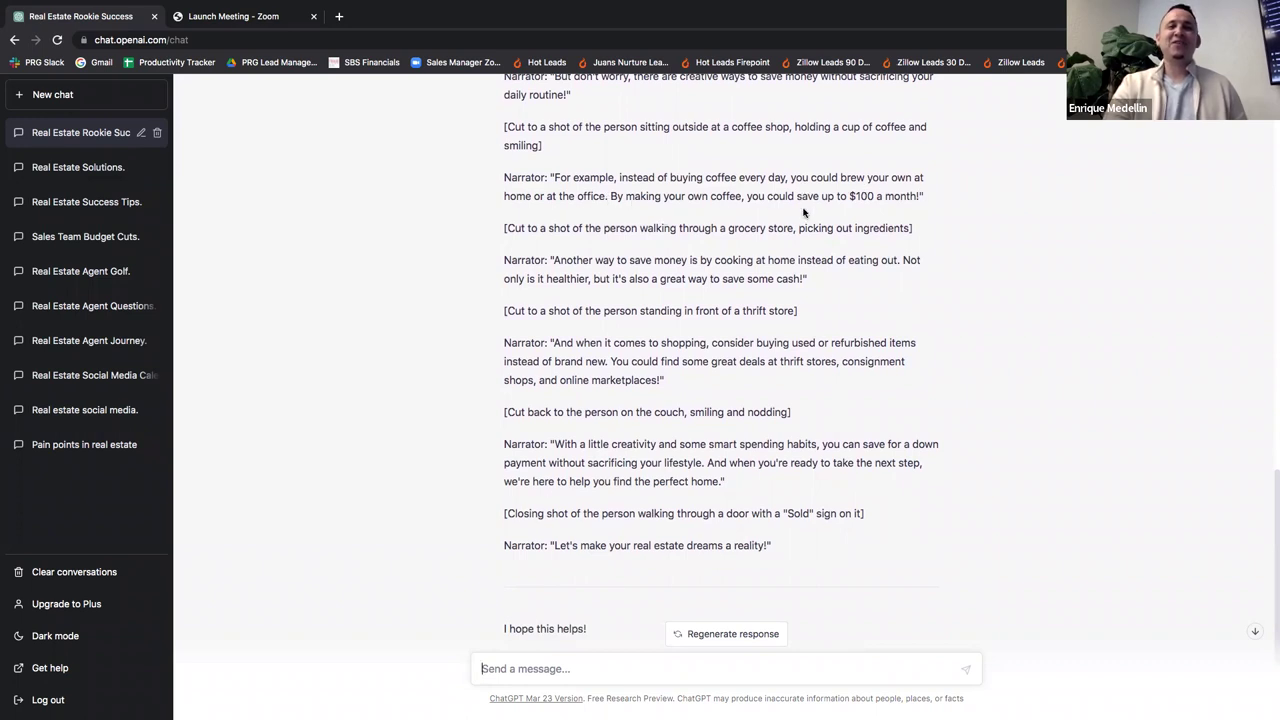
{"action": "scroll", "coordinate": [961, 225], "scroll_direction": "down", "scroll_amount": 1}
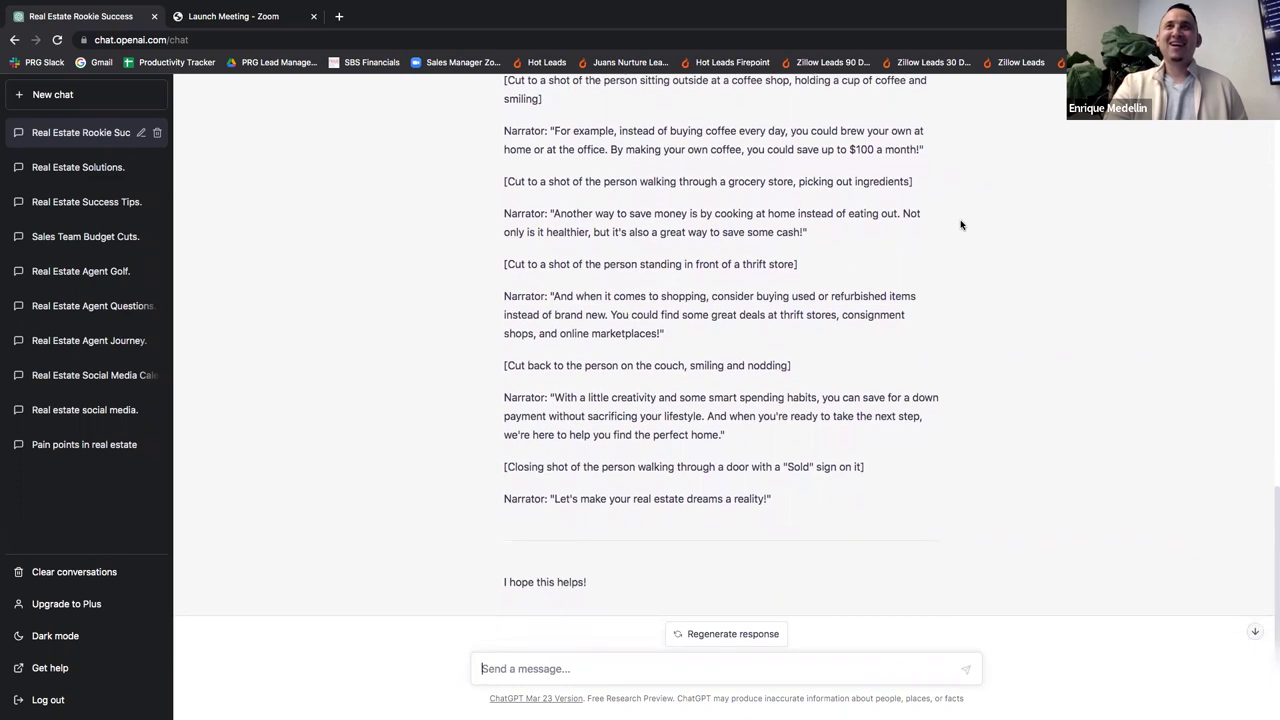
{"action": "scroll", "coordinate": [961, 225], "scroll_direction": "down", "scroll_amount": 1}
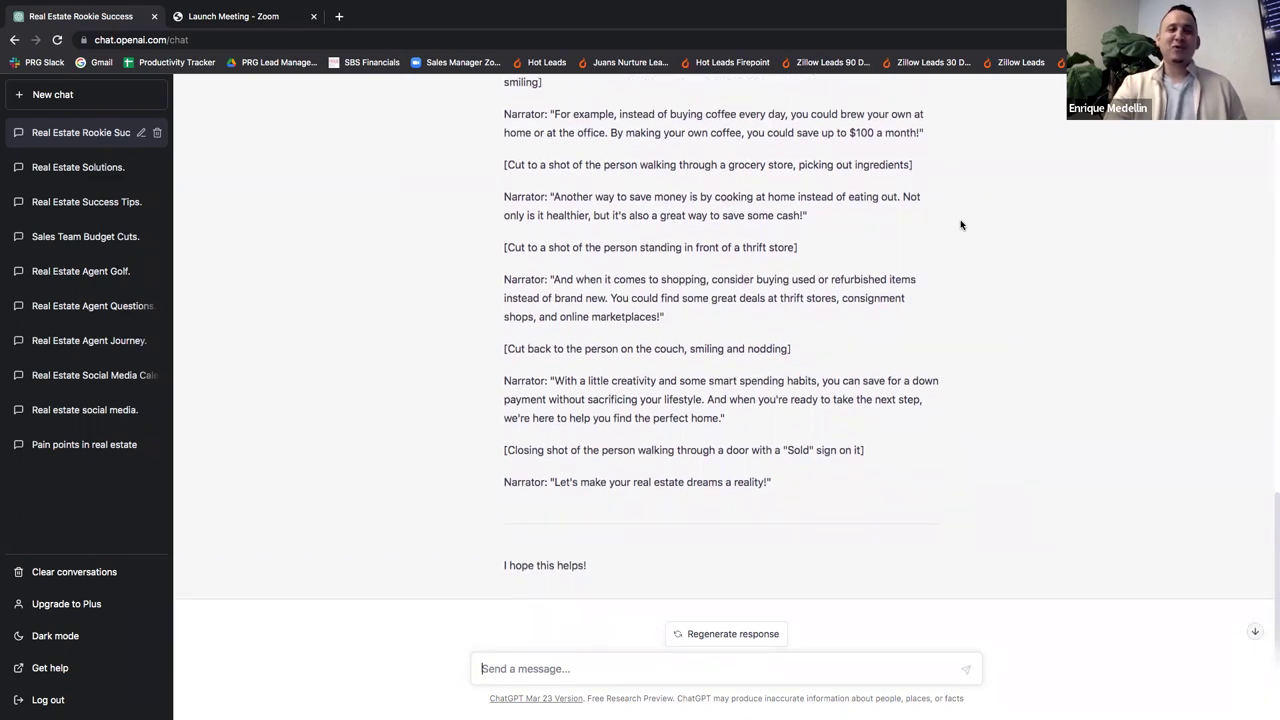
{"action": "scroll", "coordinate": [961, 225], "scroll_direction": "down", "scroll_amount": 1}
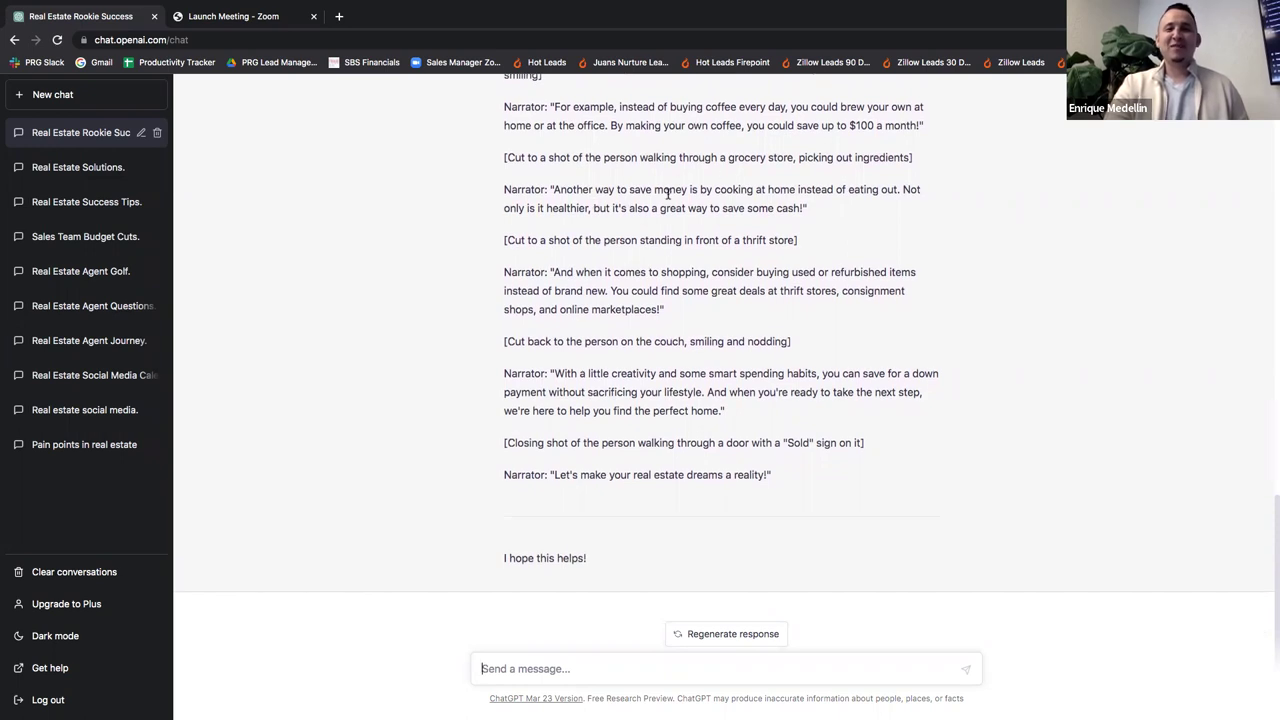